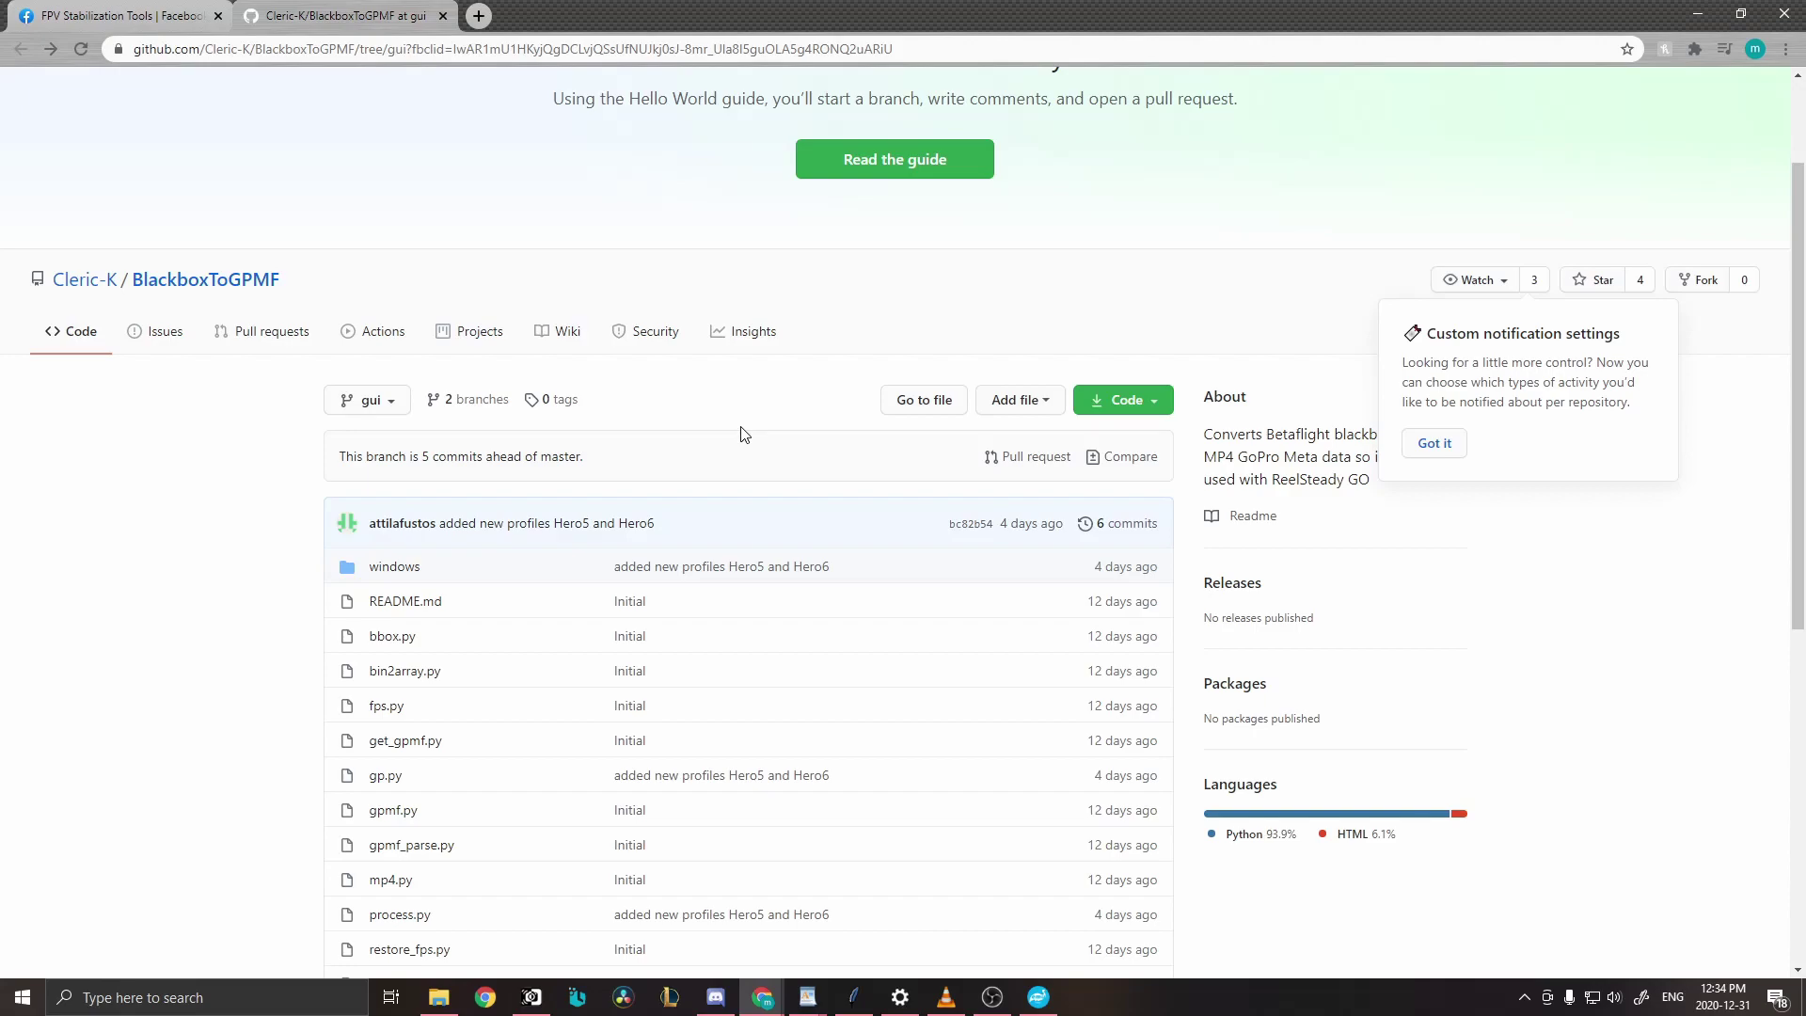
Step: Switch to Emuflight Configurator and choose Onboard Flash as the Blackbox logging device
{"action": "left_click", "coordinate": [1037, 997]}
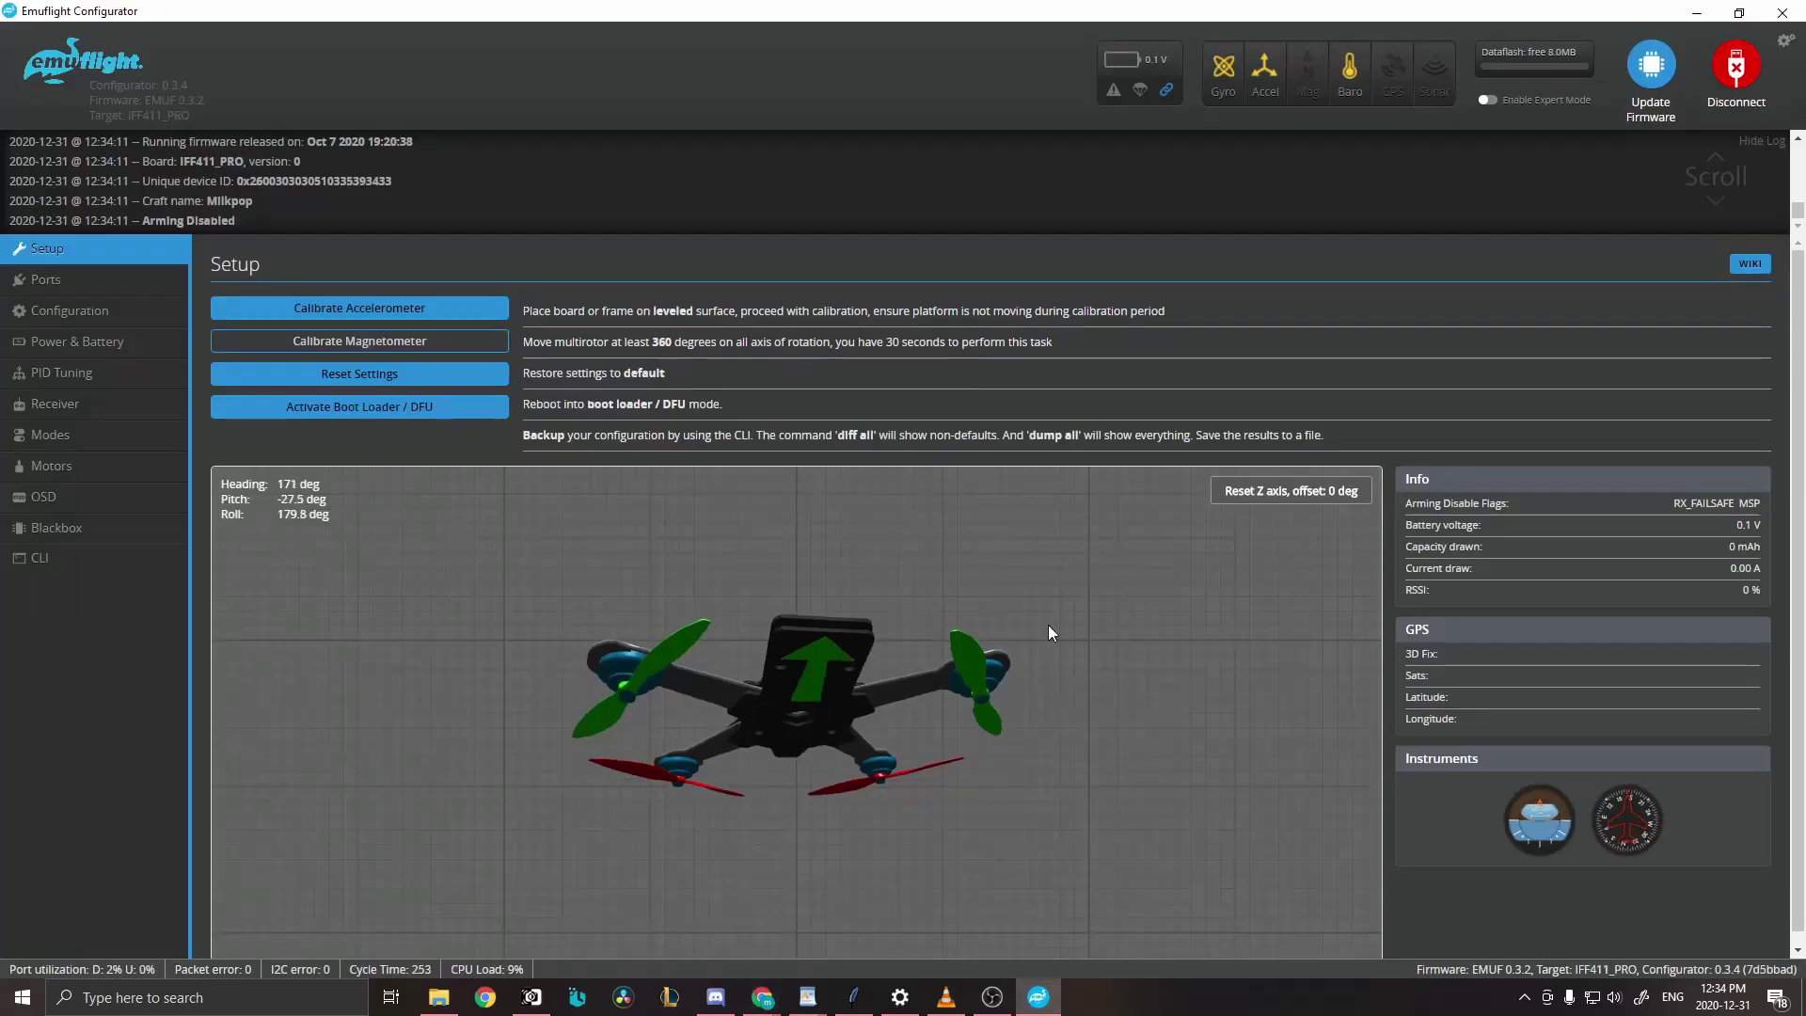
{"action": "left_click", "coordinate": [116, 542]}
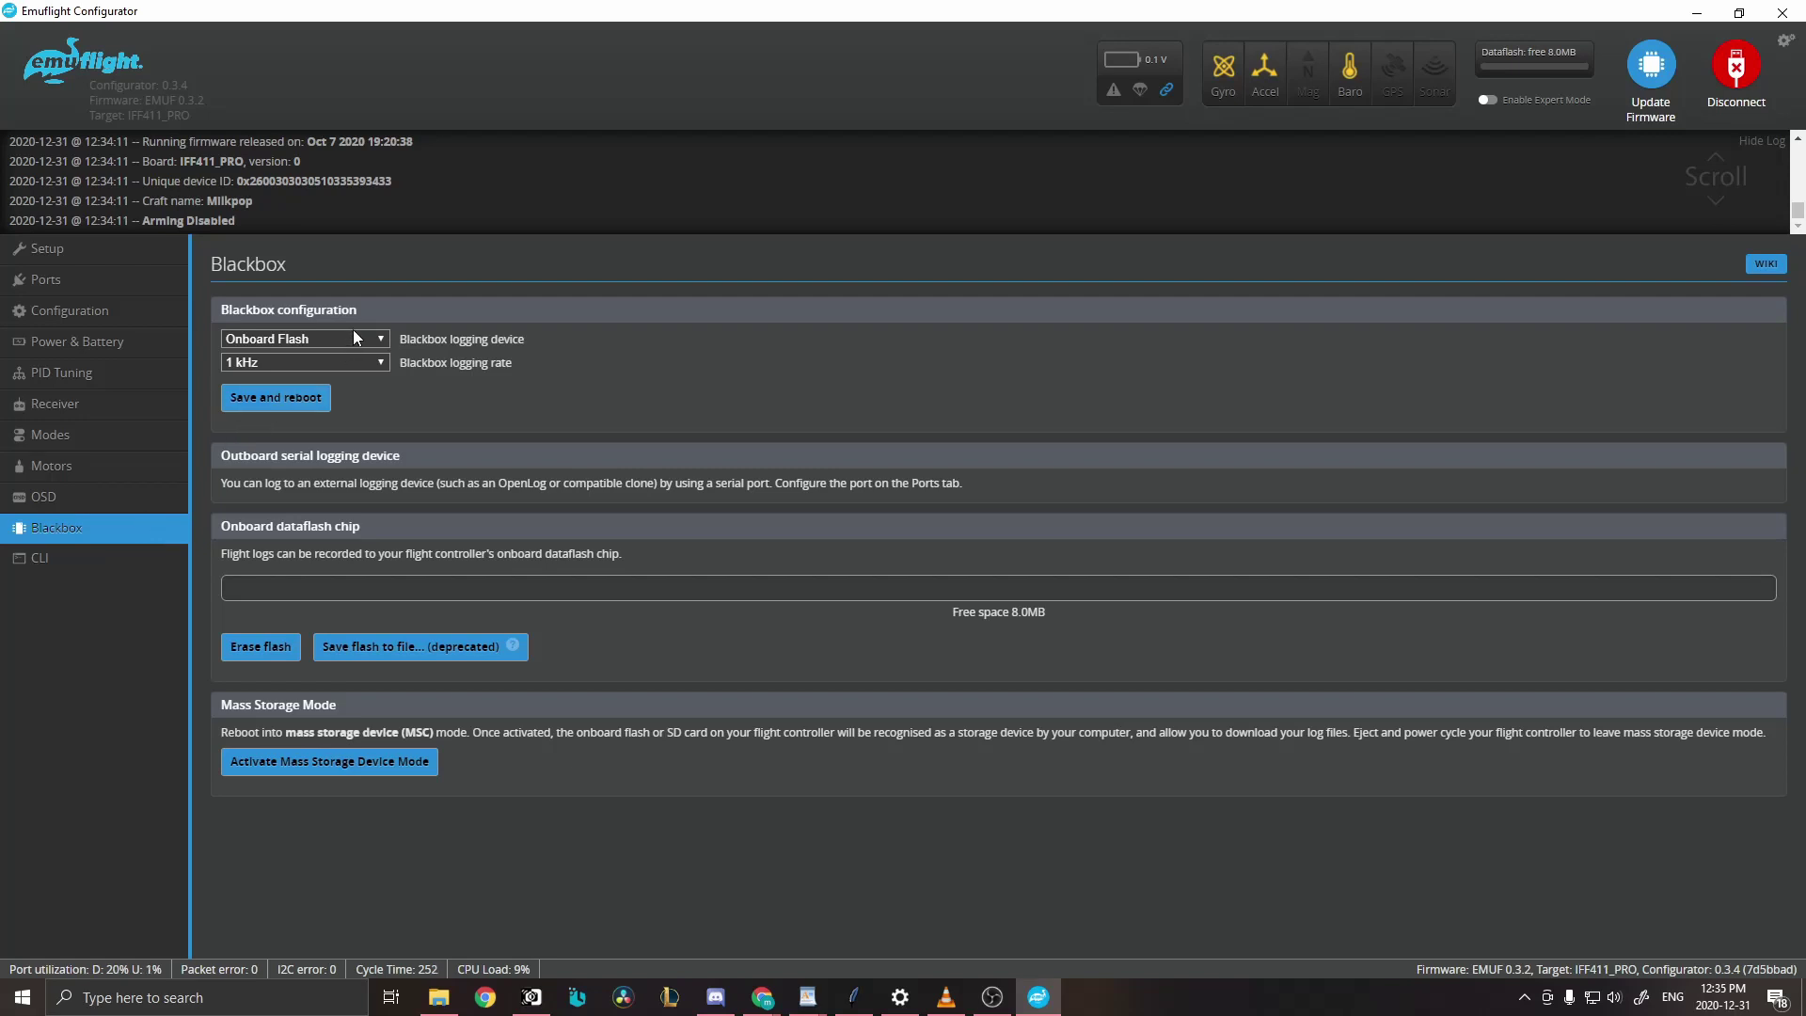
{"action": "left_click", "coordinate": [382, 340]}
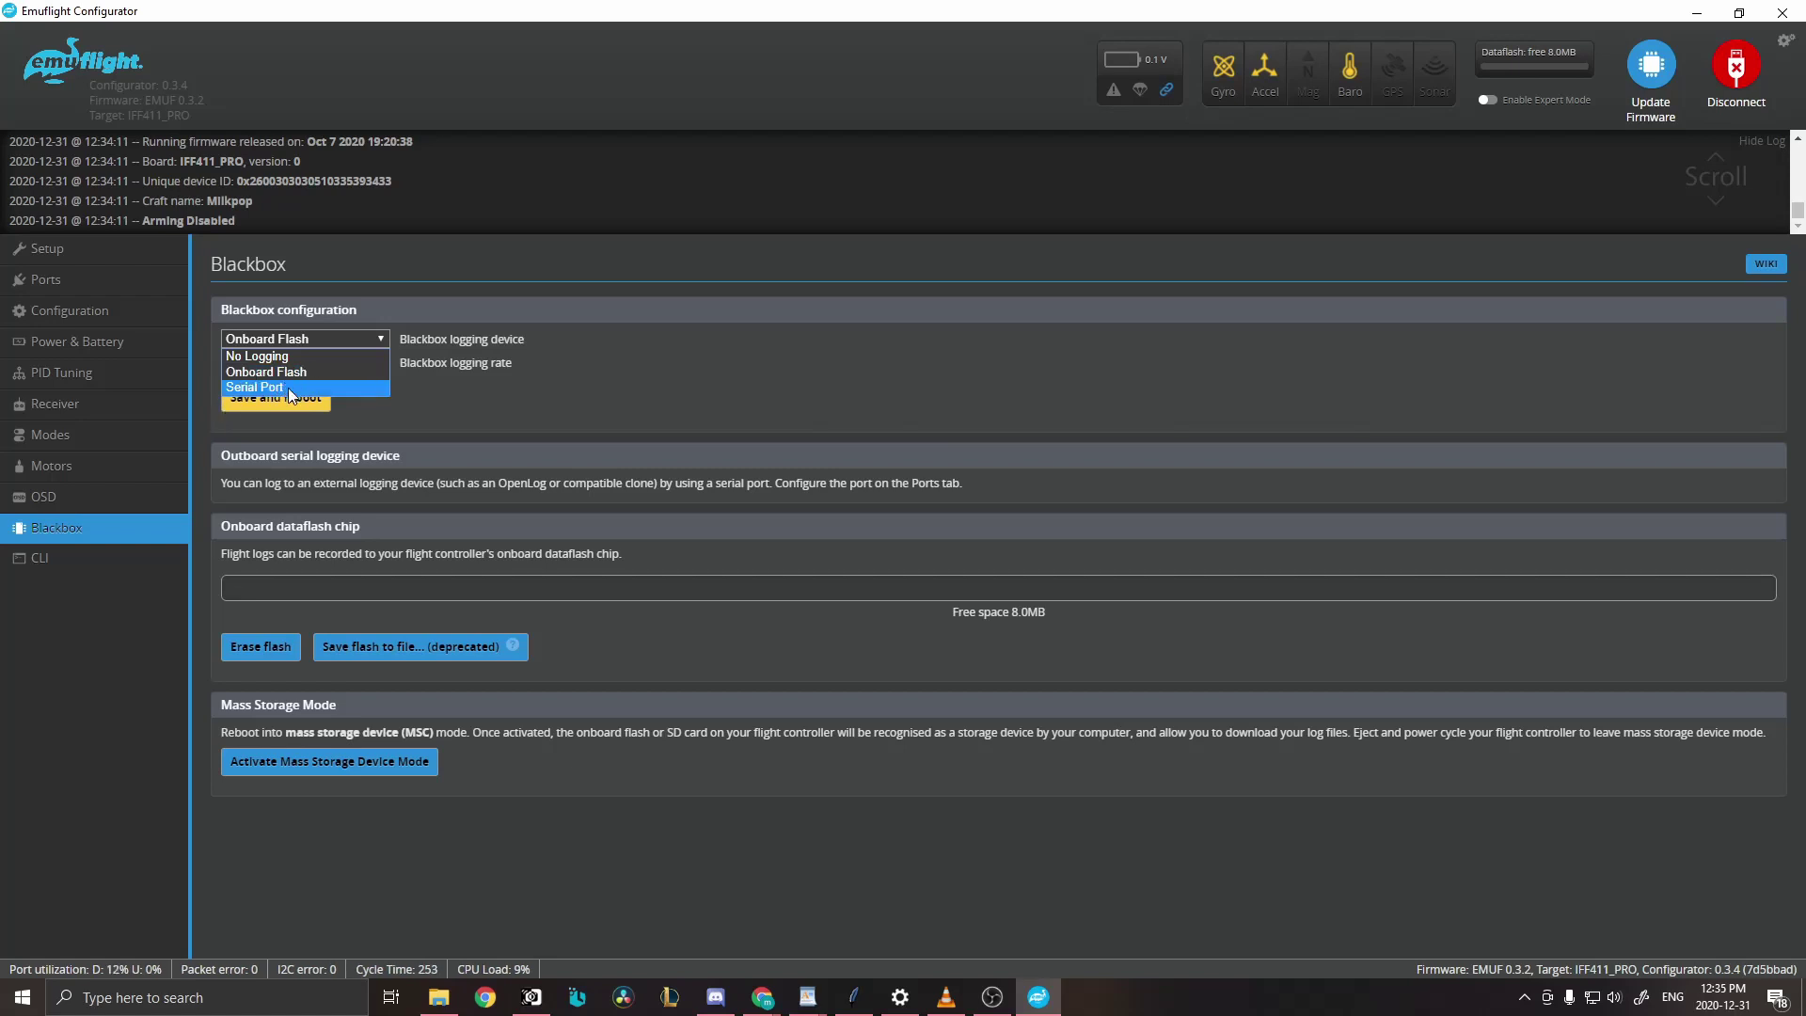
{"action": "left_click", "coordinate": [260, 373]}
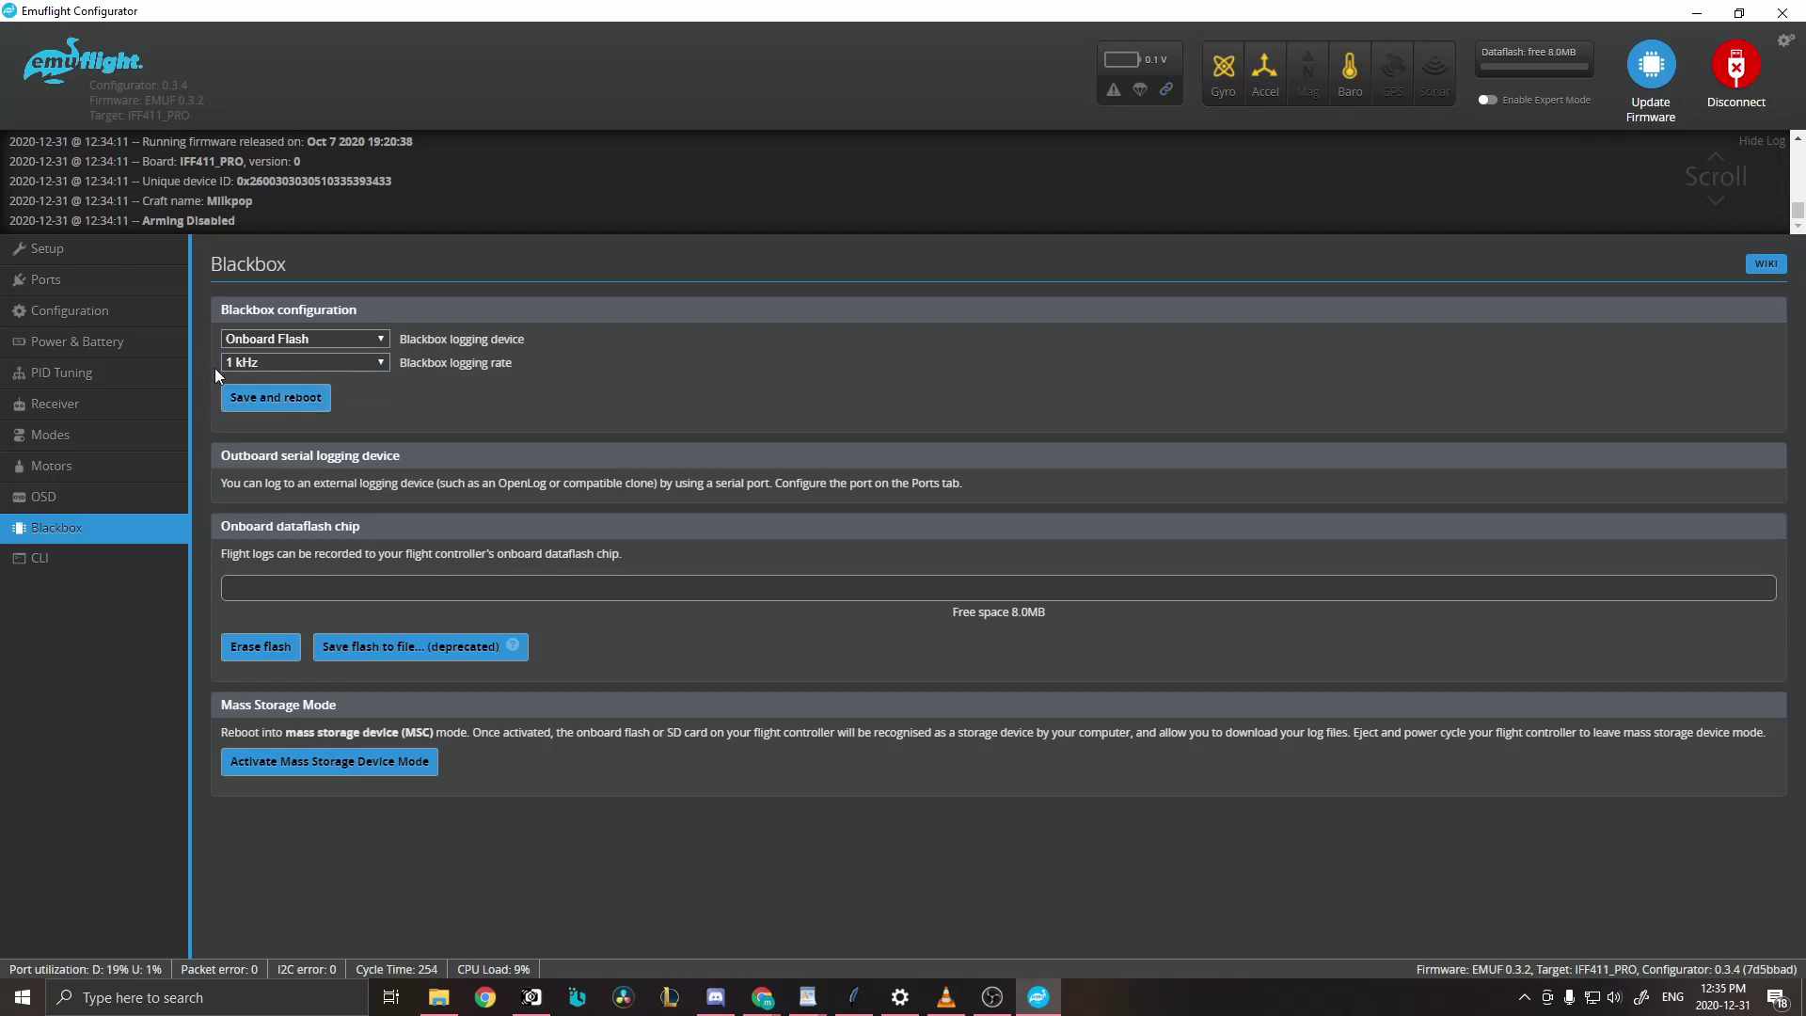
Step: Choose 1 kHz as the Blackbox logging rate and review the other available rates
{"action": "left_click", "coordinate": [373, 367]}
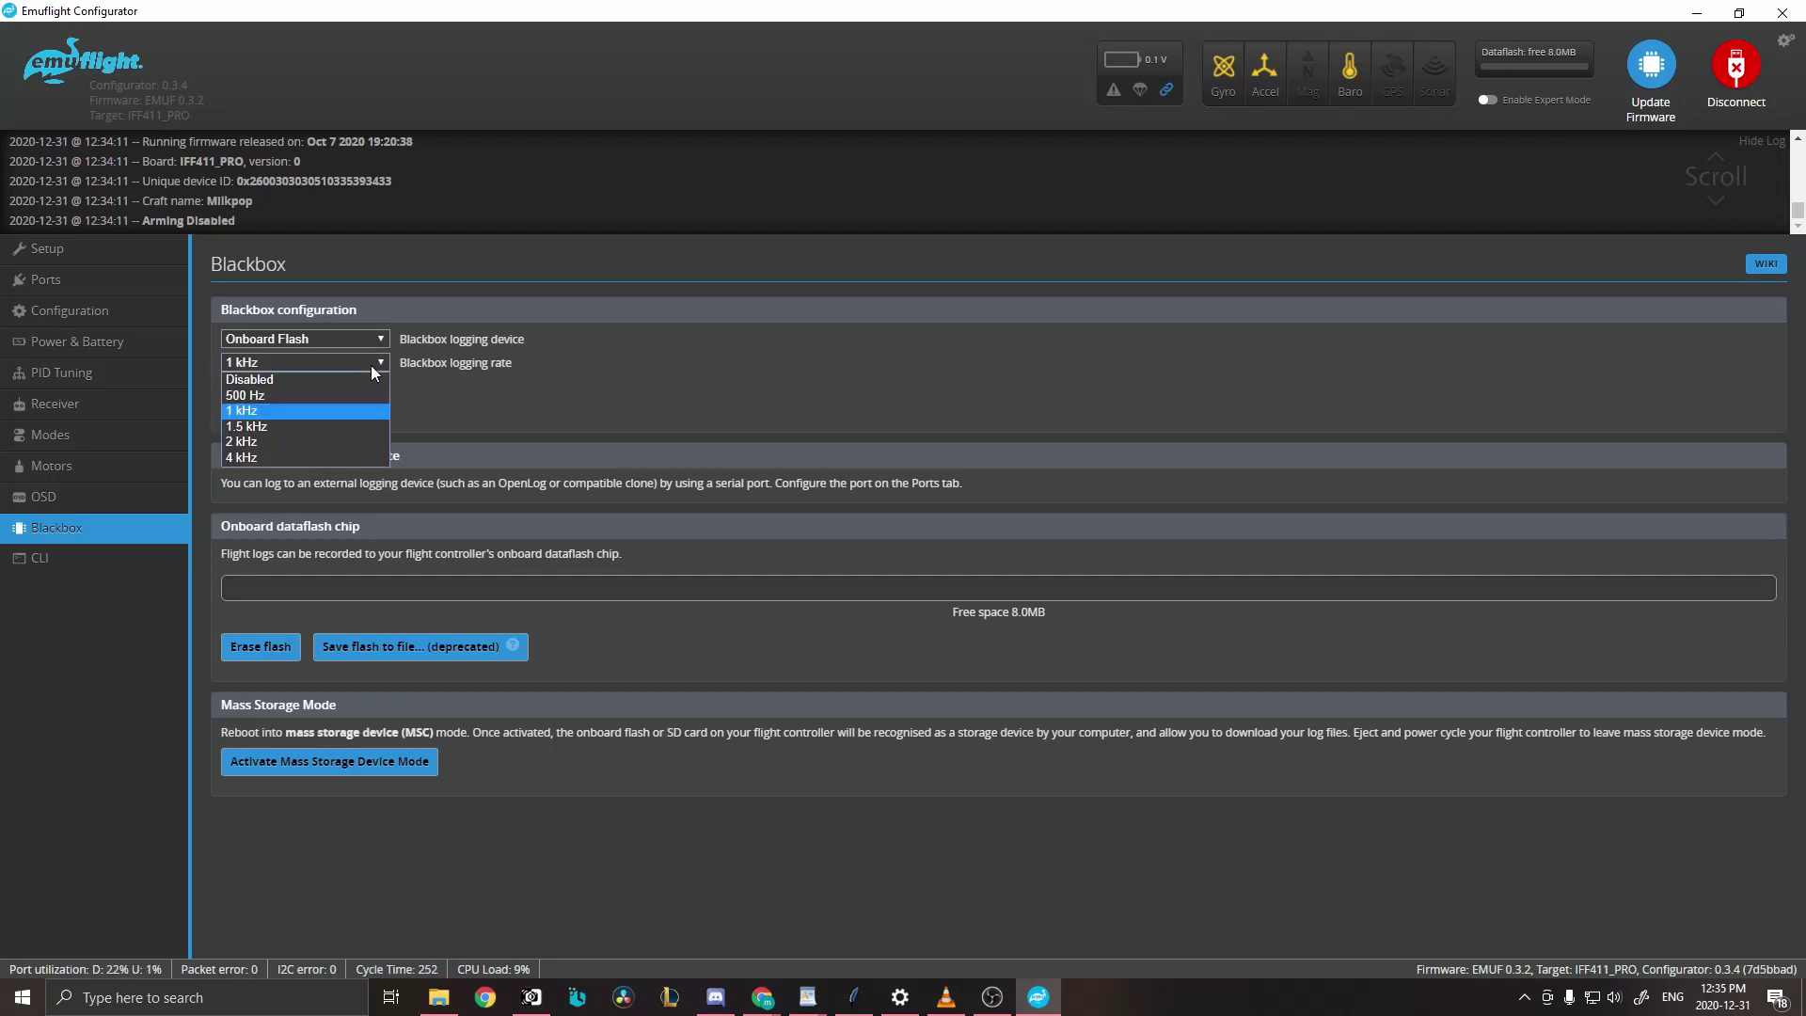
{"action": "left_click", "coordinate": [274, 414]}
{"action": "left_click", "coordinate": [282, 362]}
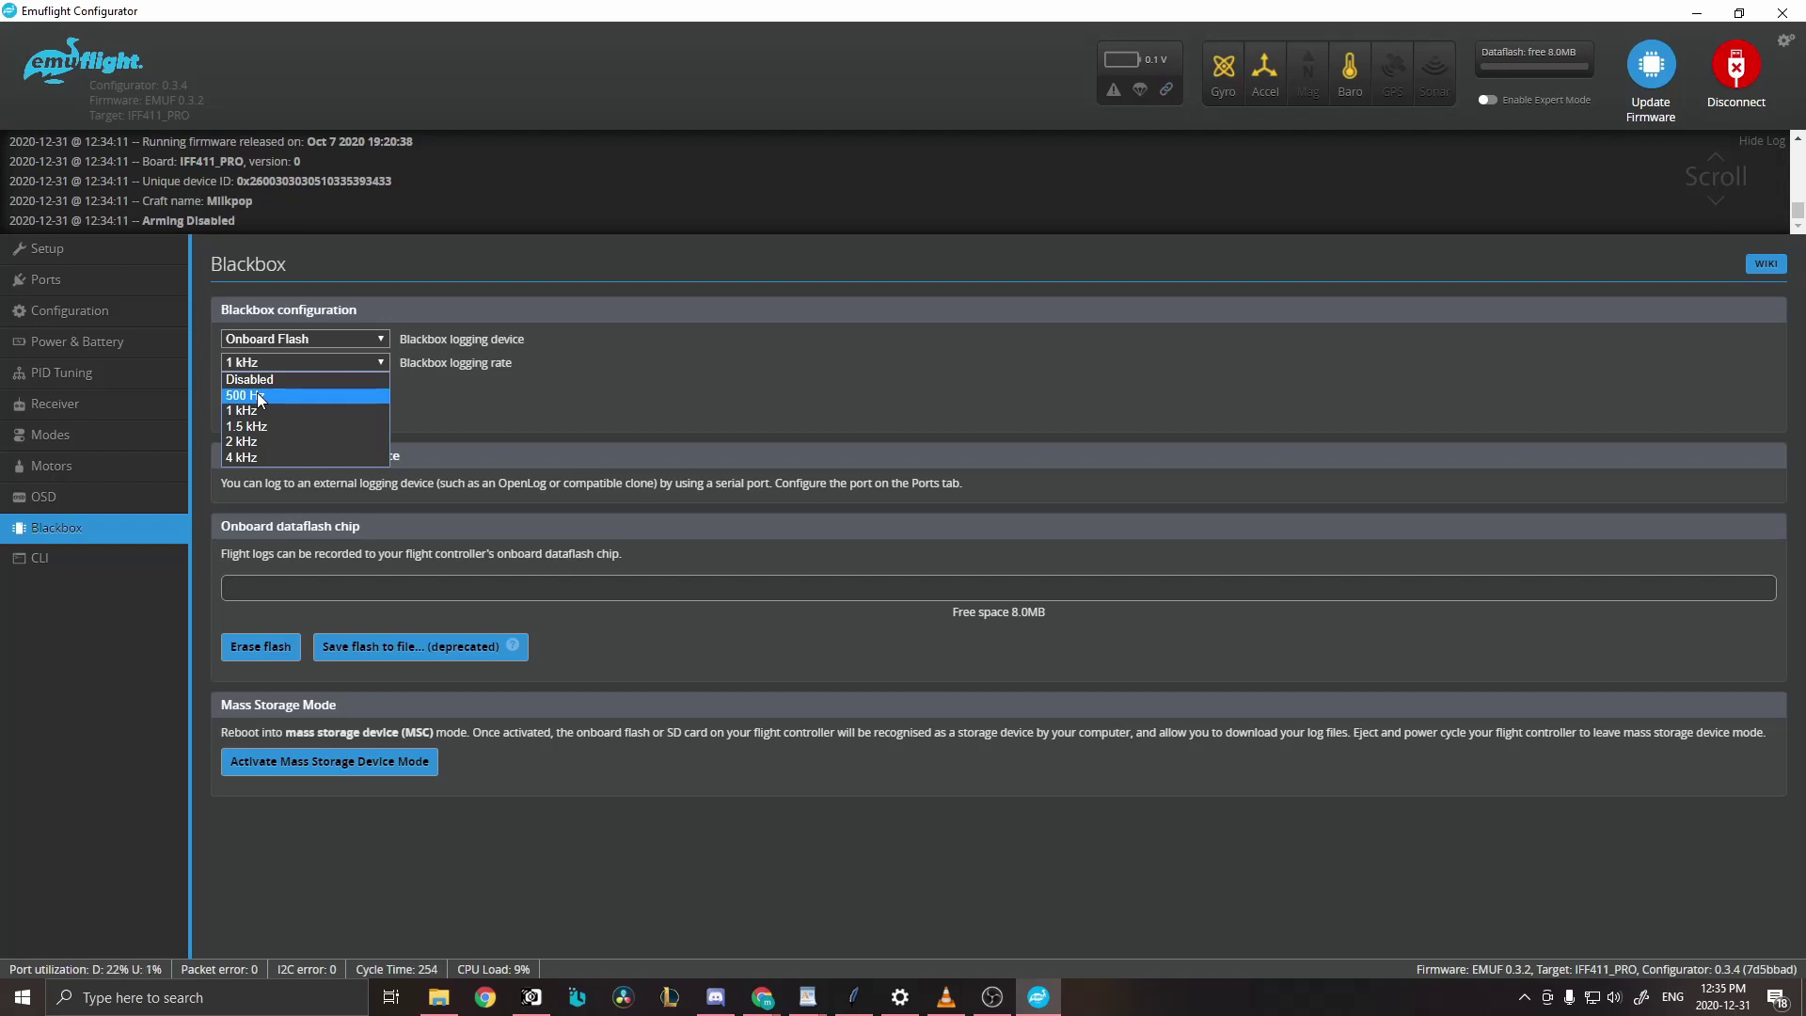
{"action": "left_click", "coordinate": [578, 393]}
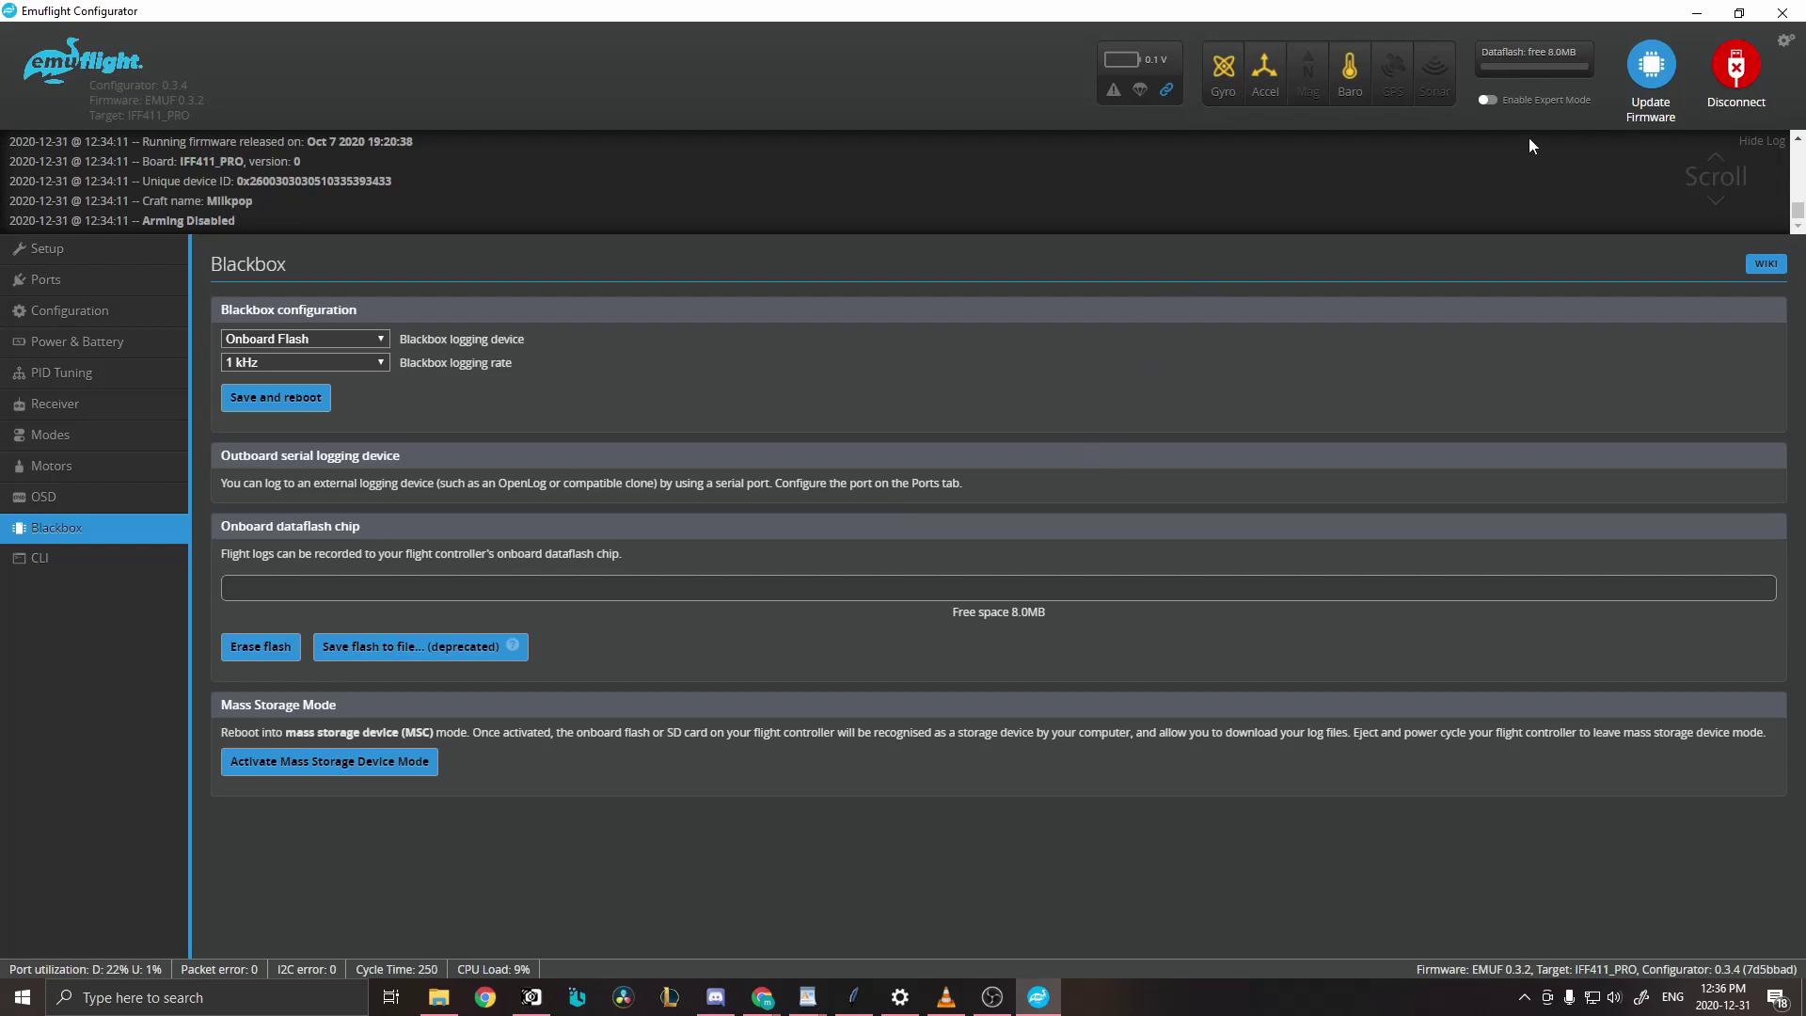
Step: Switch to GPMF Emulation and browse the 100GOPRO folder in the video loading dialog without loading a file
{"action": "left_click", "coordinate": [856, 999]}
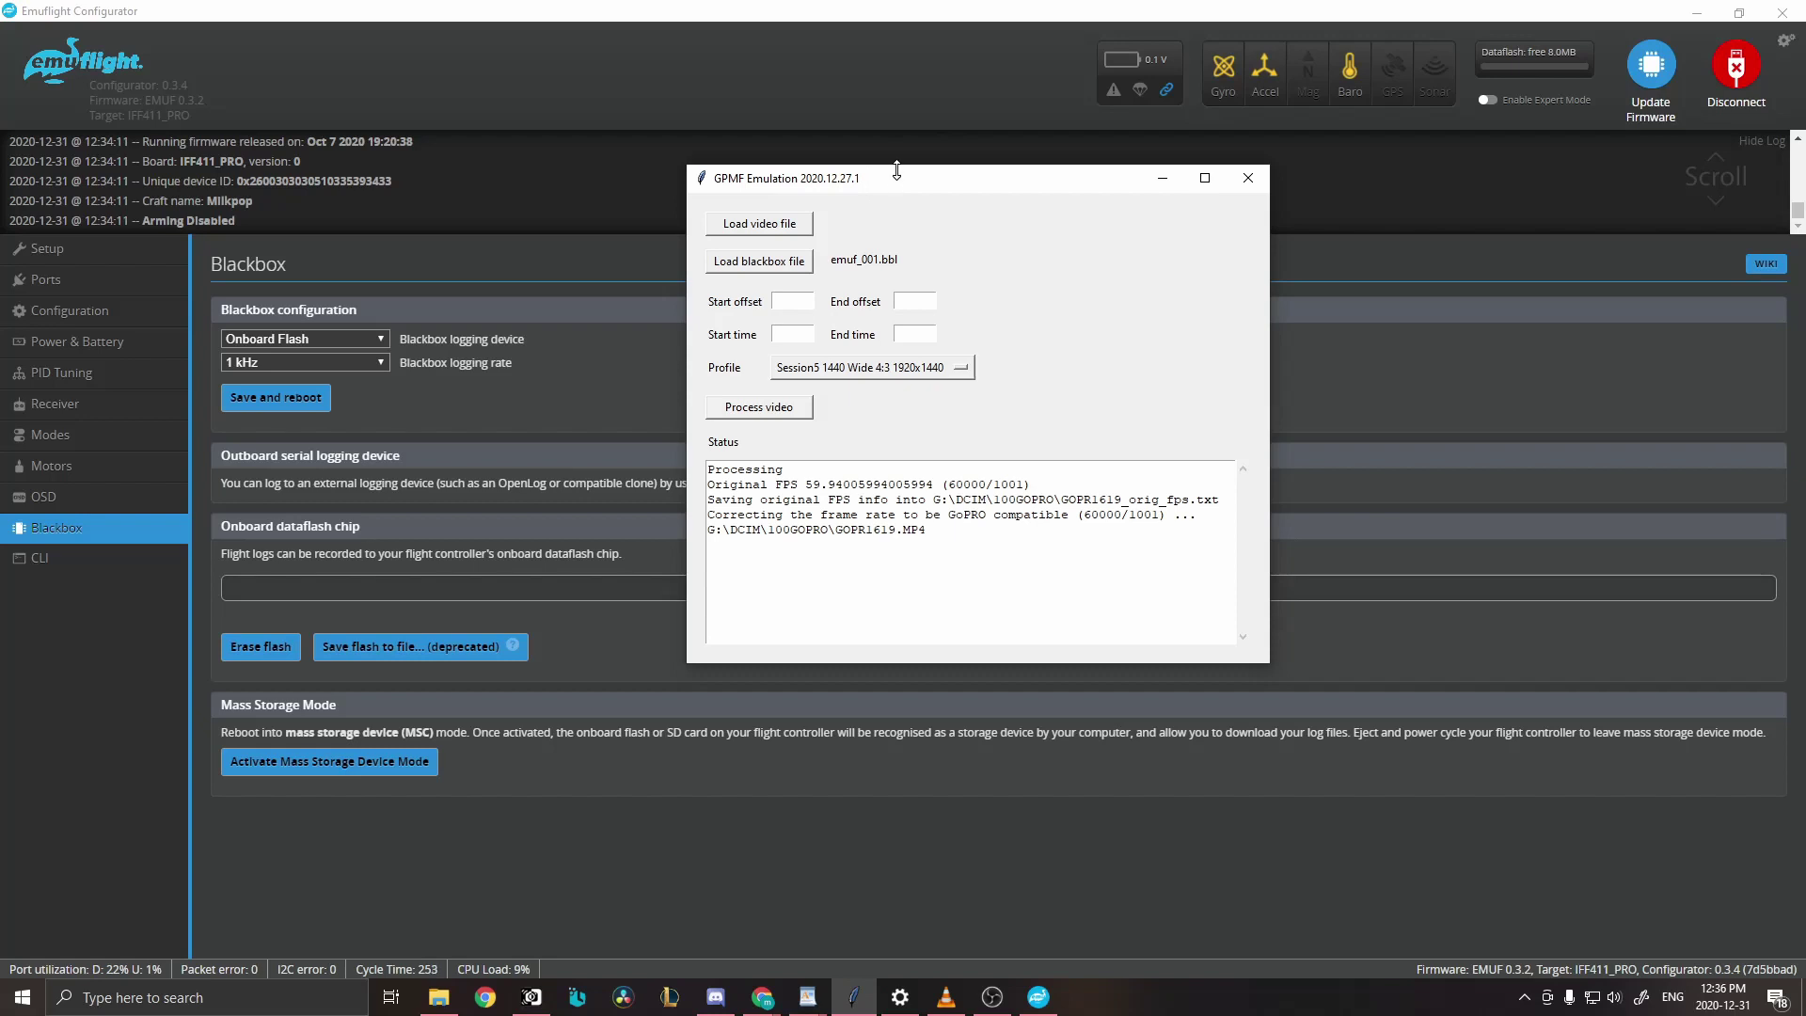
{"action": "left_click_drag", "start_coordinate": [898, 170], "coordinate": [854, 187]}
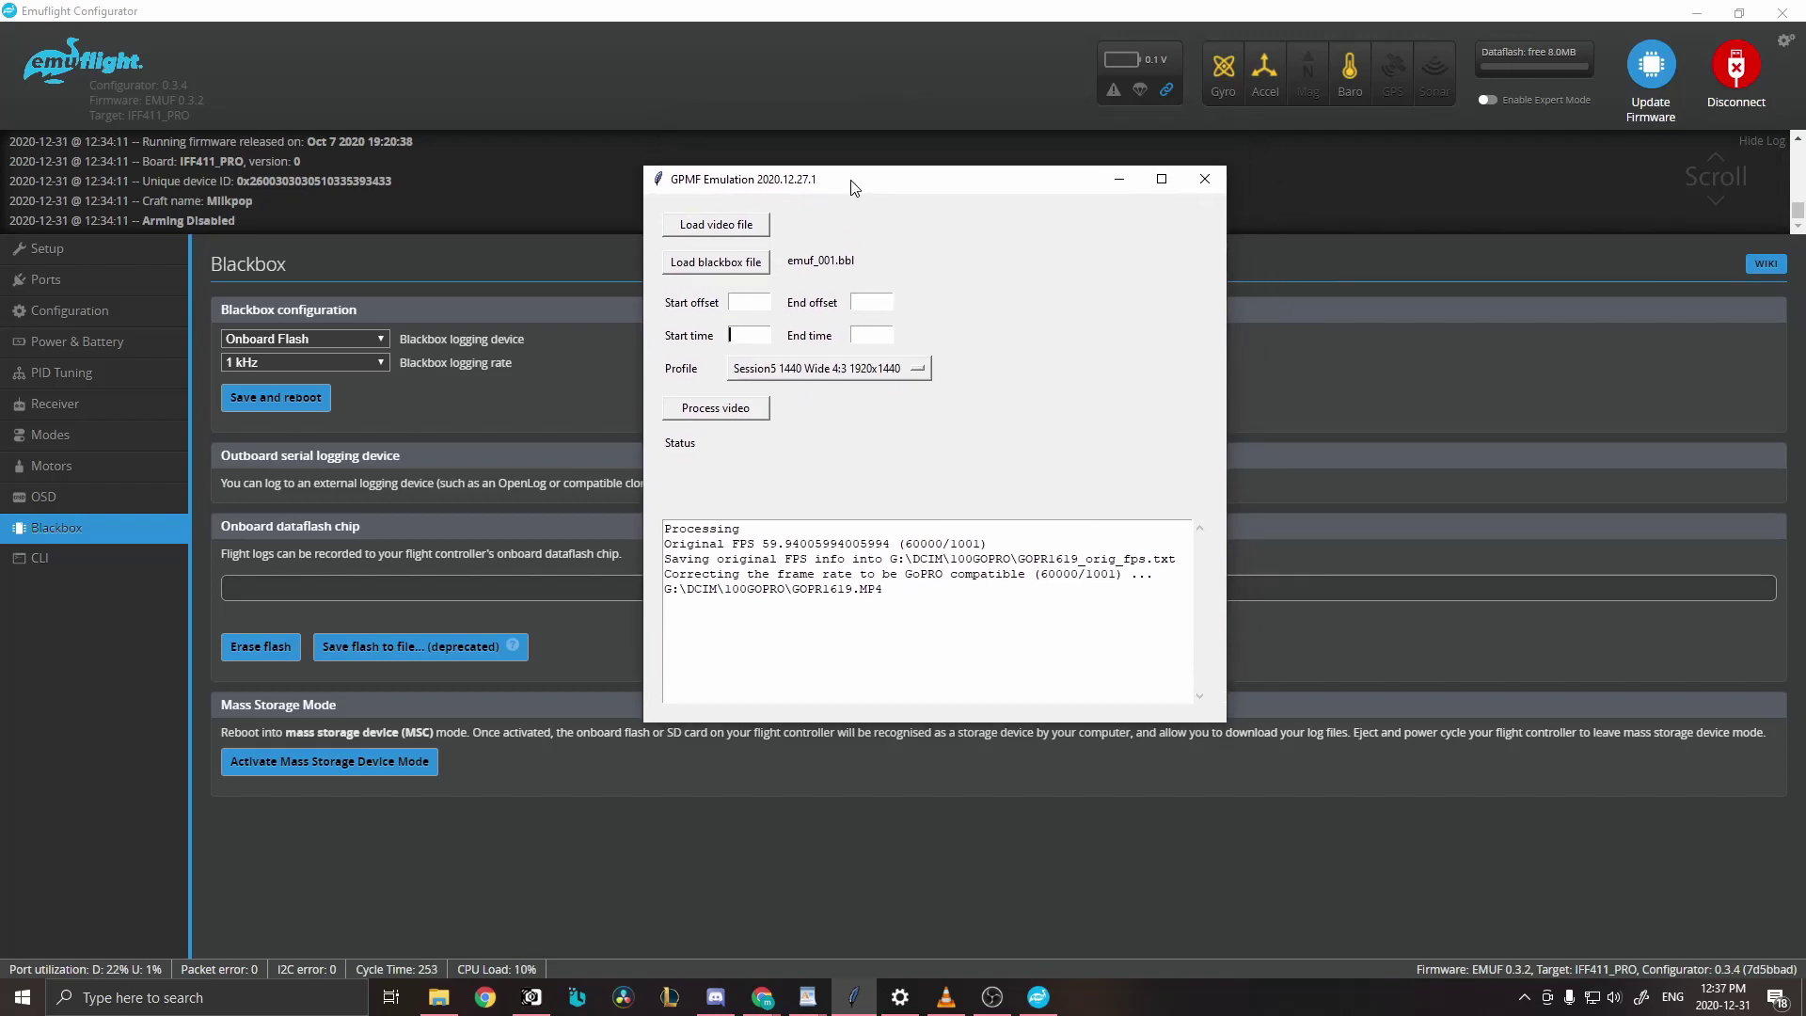
{"action": "mouse_move", "coordinate": [857, 1005]}
{"action": "left_click_drag", "start_coordinate": [828, 181], "coordinate": [786, 181]}
{"action": "left_click", "coordinate": [649, 223]}
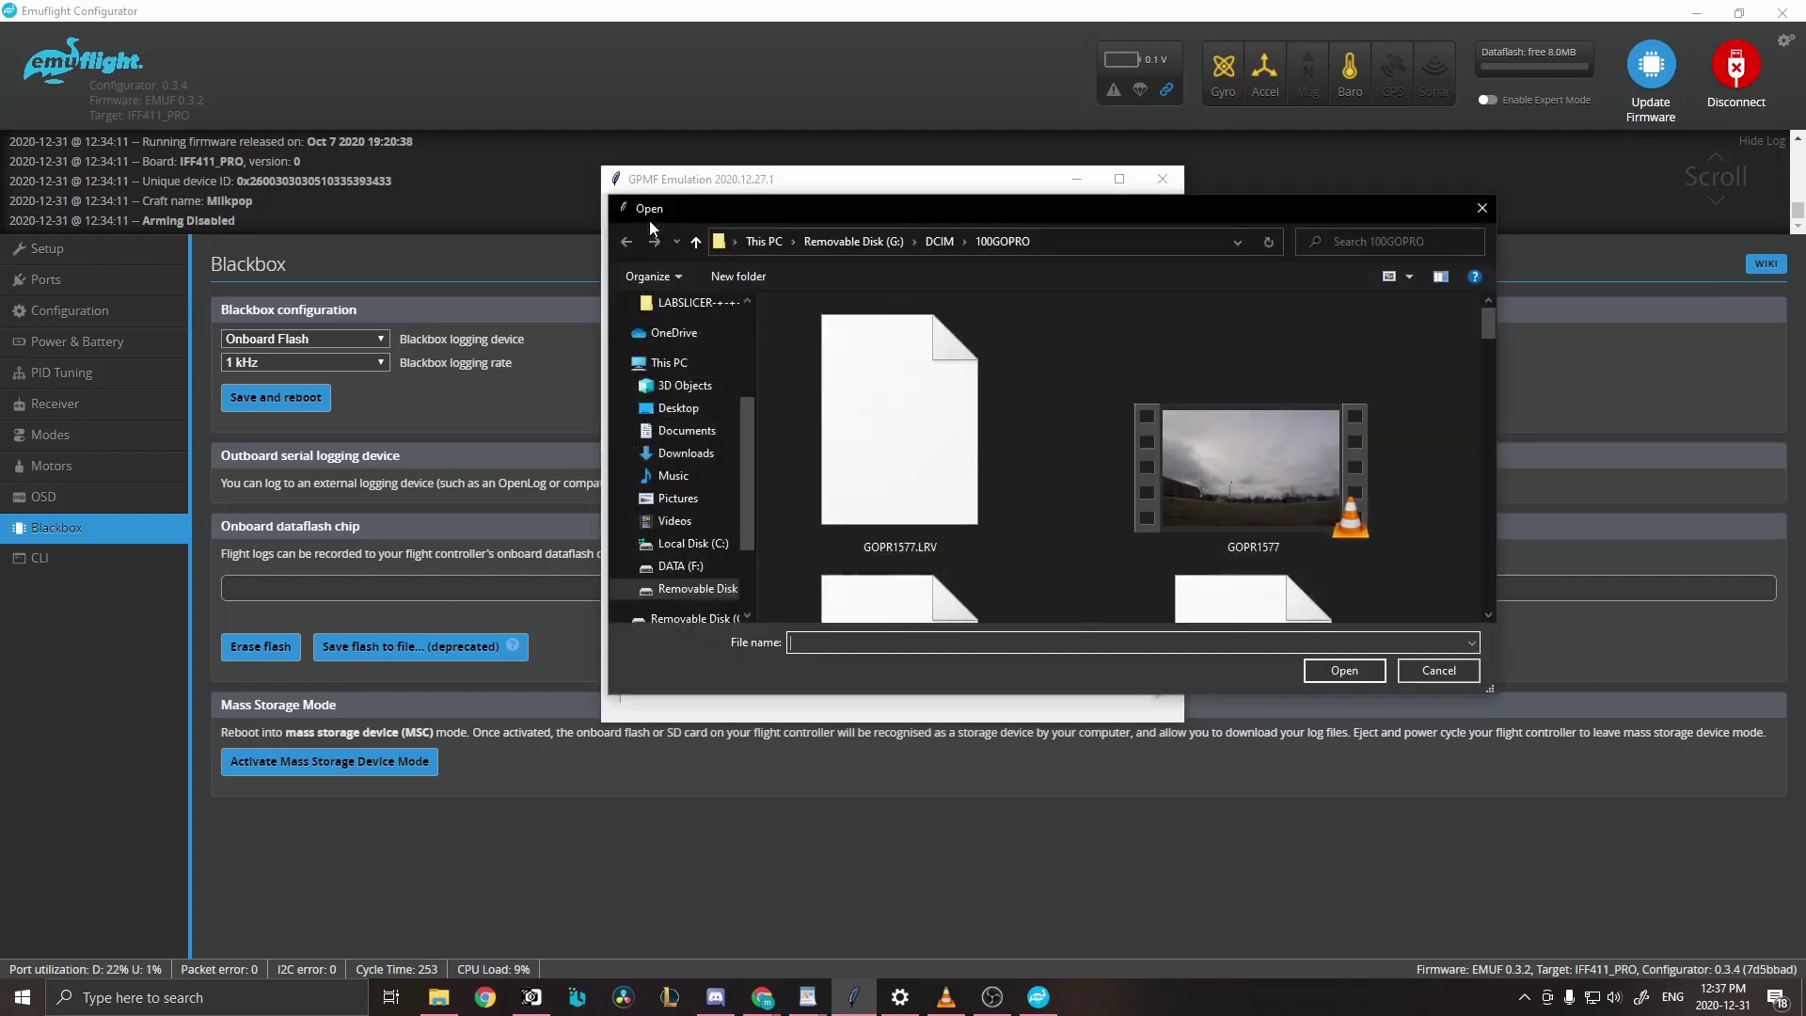
{"action": "scroll", "coordinate": [1089, 504], "scroll_direction": "down", "scroll_amount": 10}
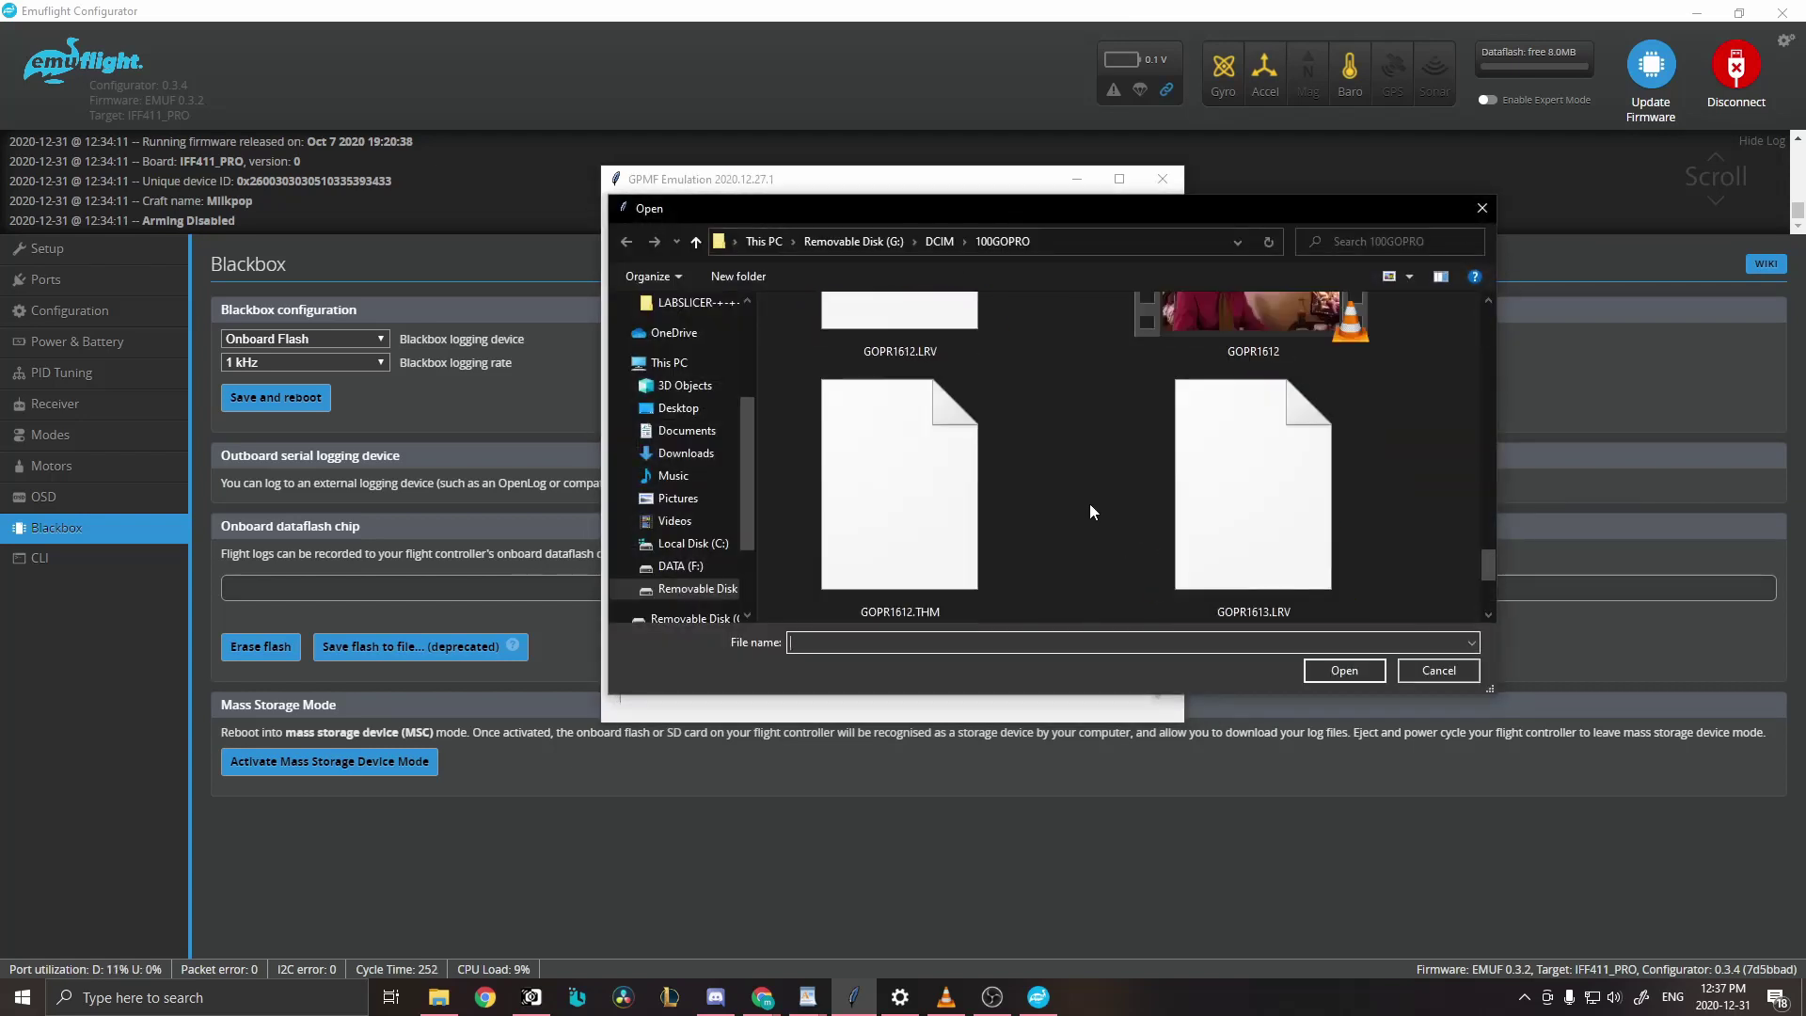
{"action": "scroll", "coordinate": [907, 455], "scroll_direction": "up", "scroll_amount": 8}
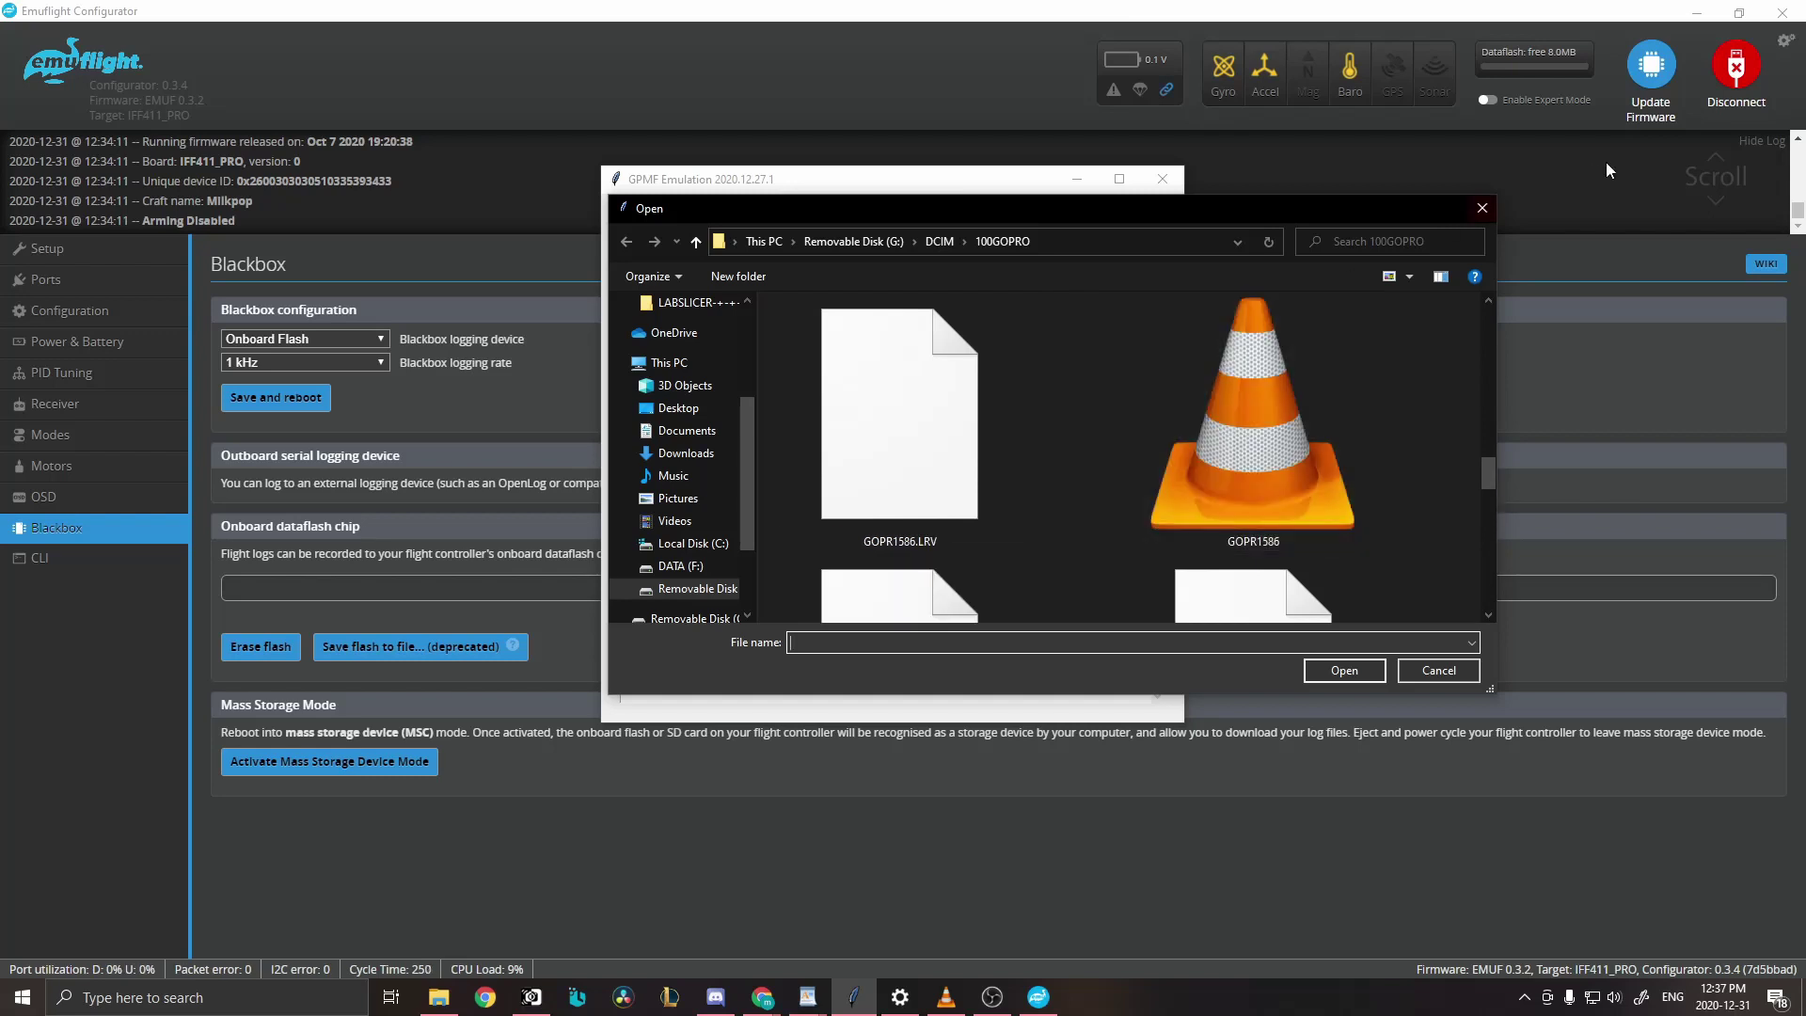
{"action": "left_click", "coordinate": [1482, 207]}
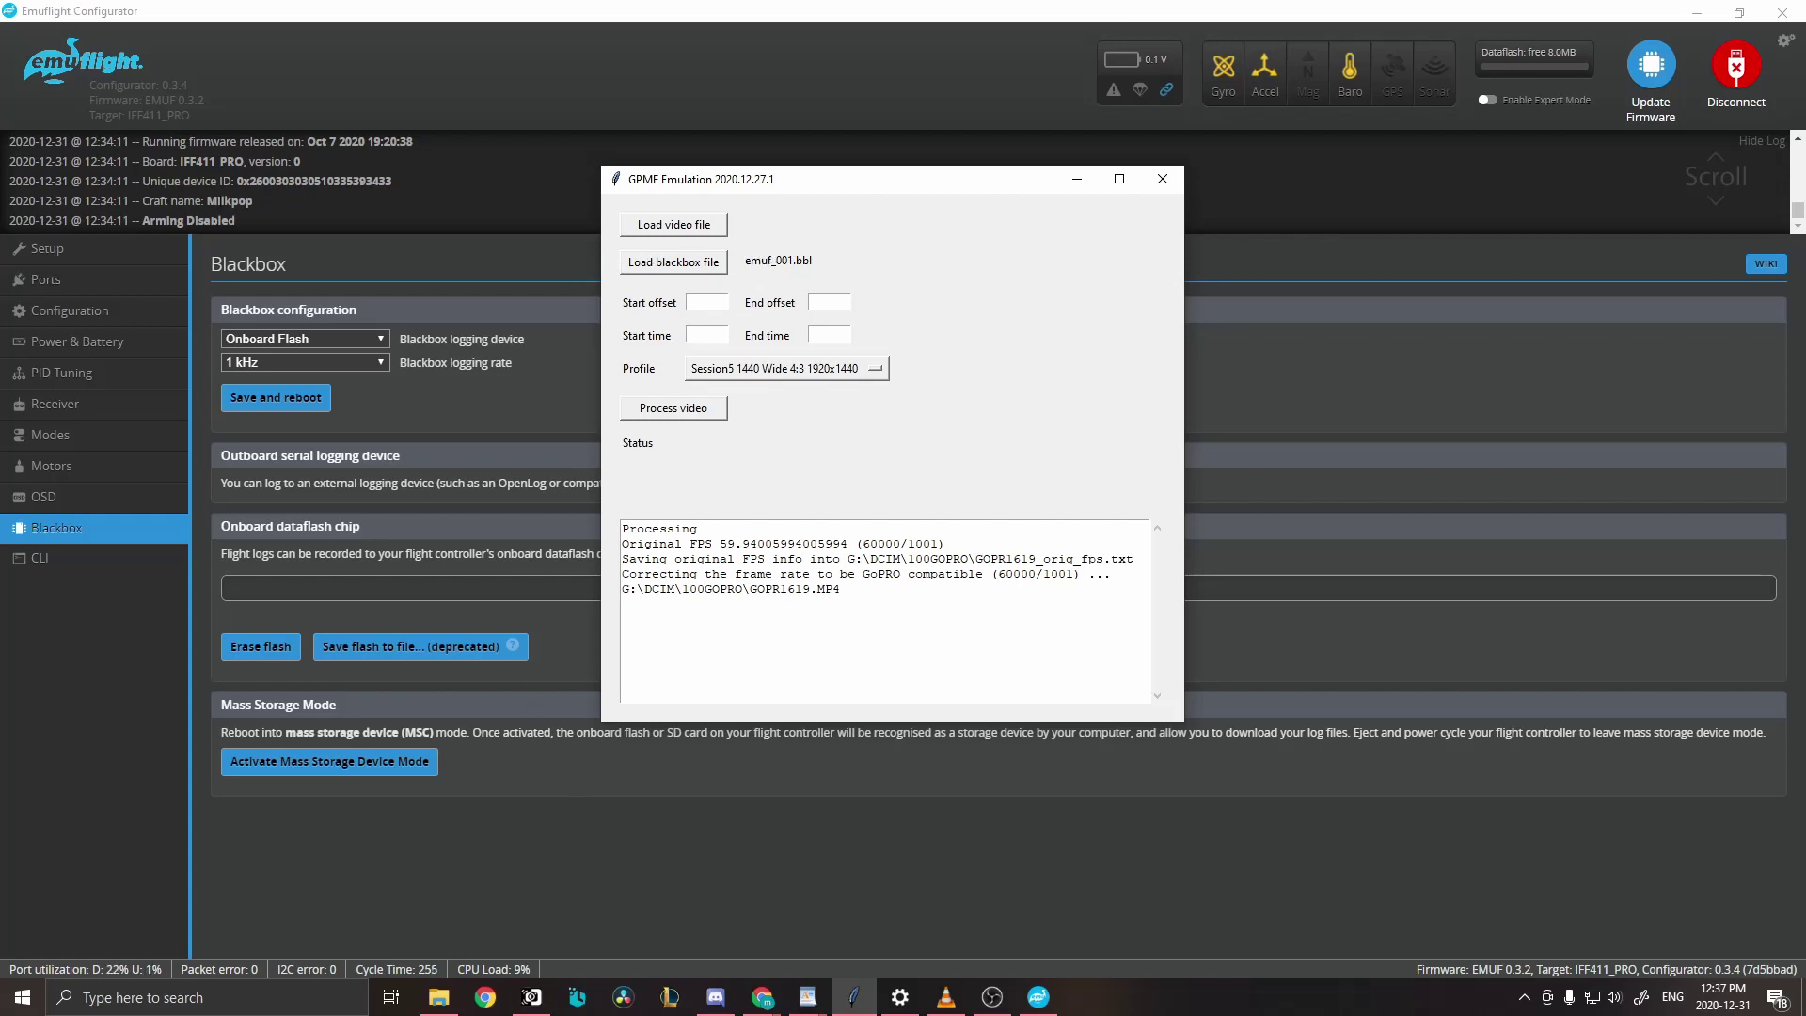
Step: Return to Emuflight Configurator, activate Mass Storage Device Mode and view the EmuFlight Onboard Flash (H:) drive
{"action": "left_click", "coordinate": [787, 912]}
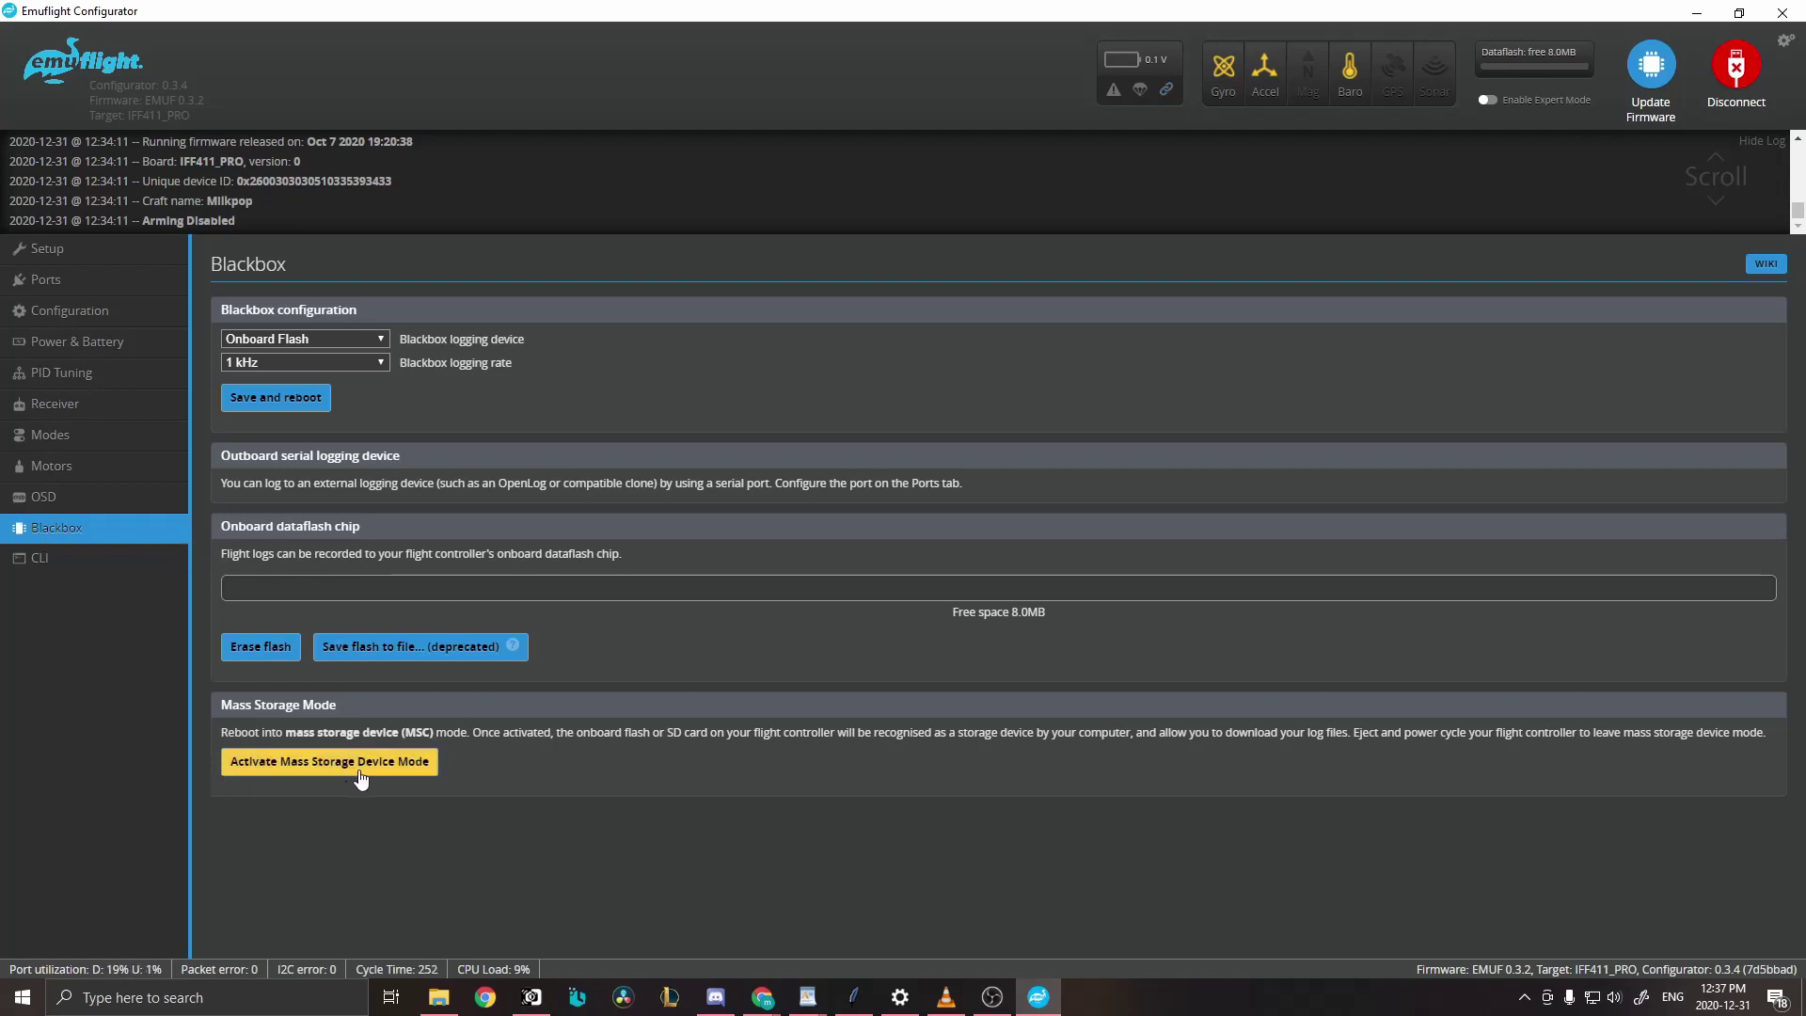
{"action": "left_click", "coordinate": [411, 778]}
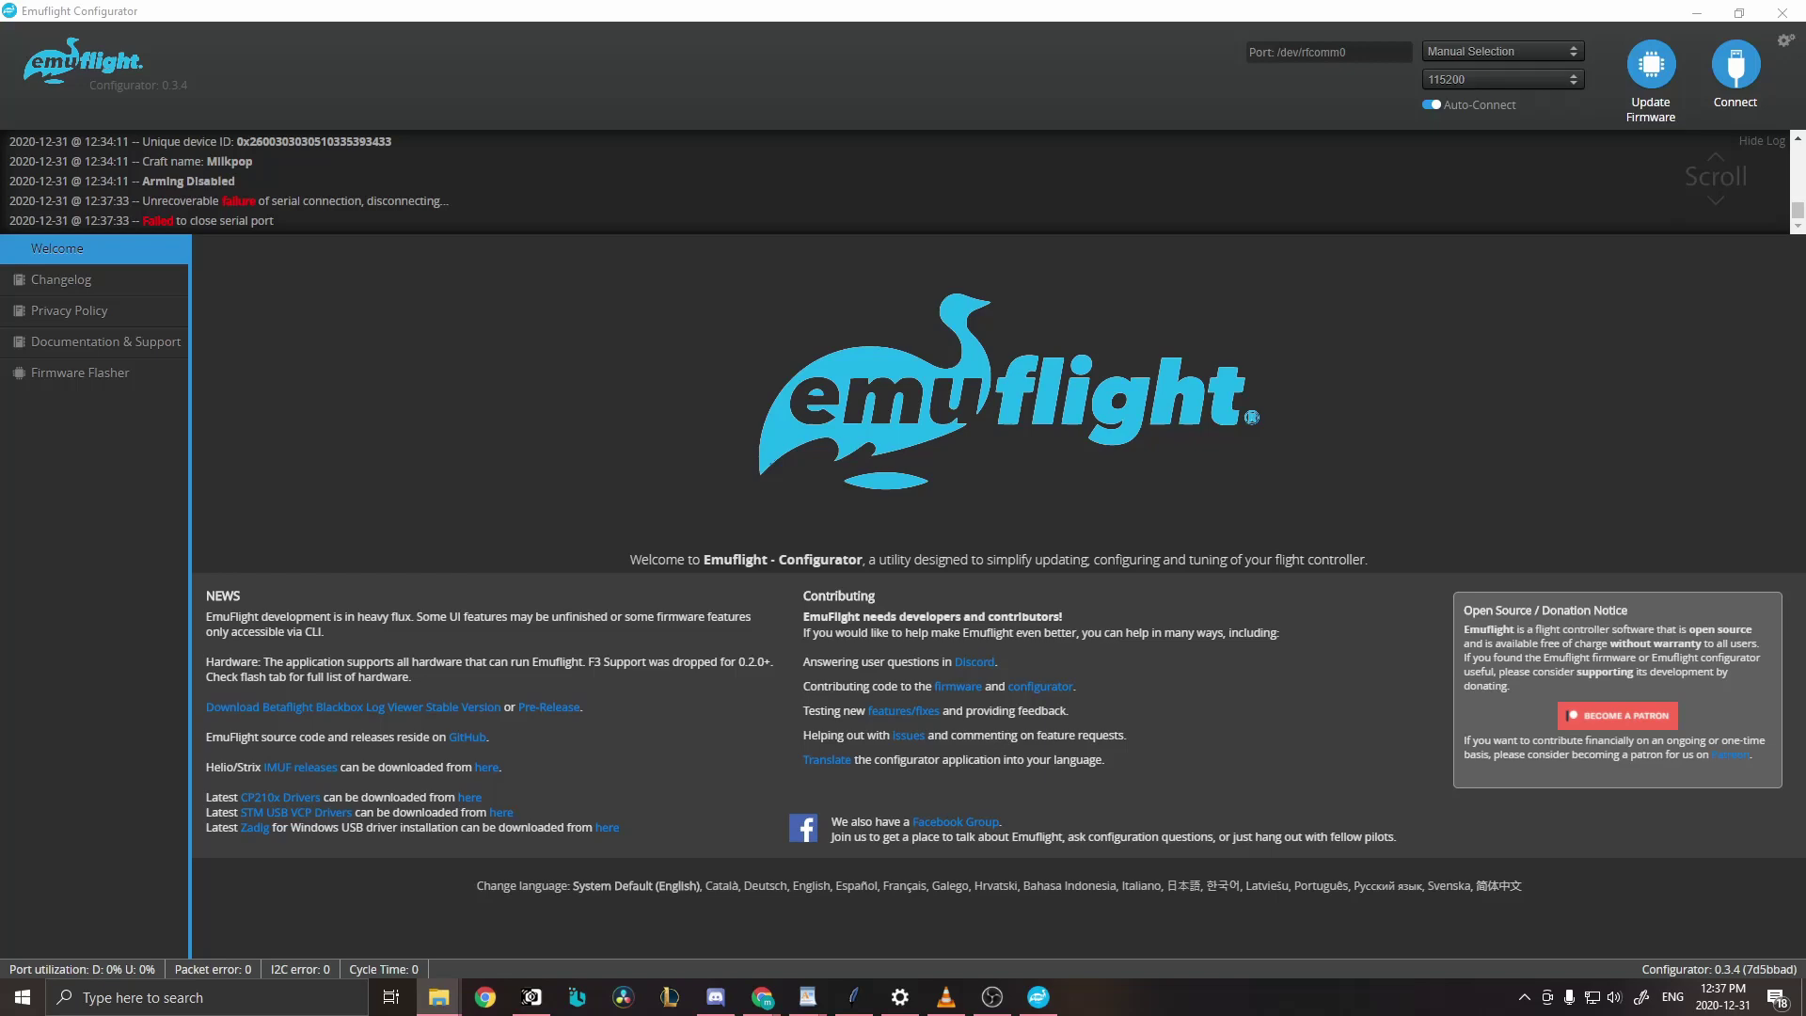
{"action": "left_click_drag", "start_coordinate": [395, 407], "coordinate": [921, 15]}
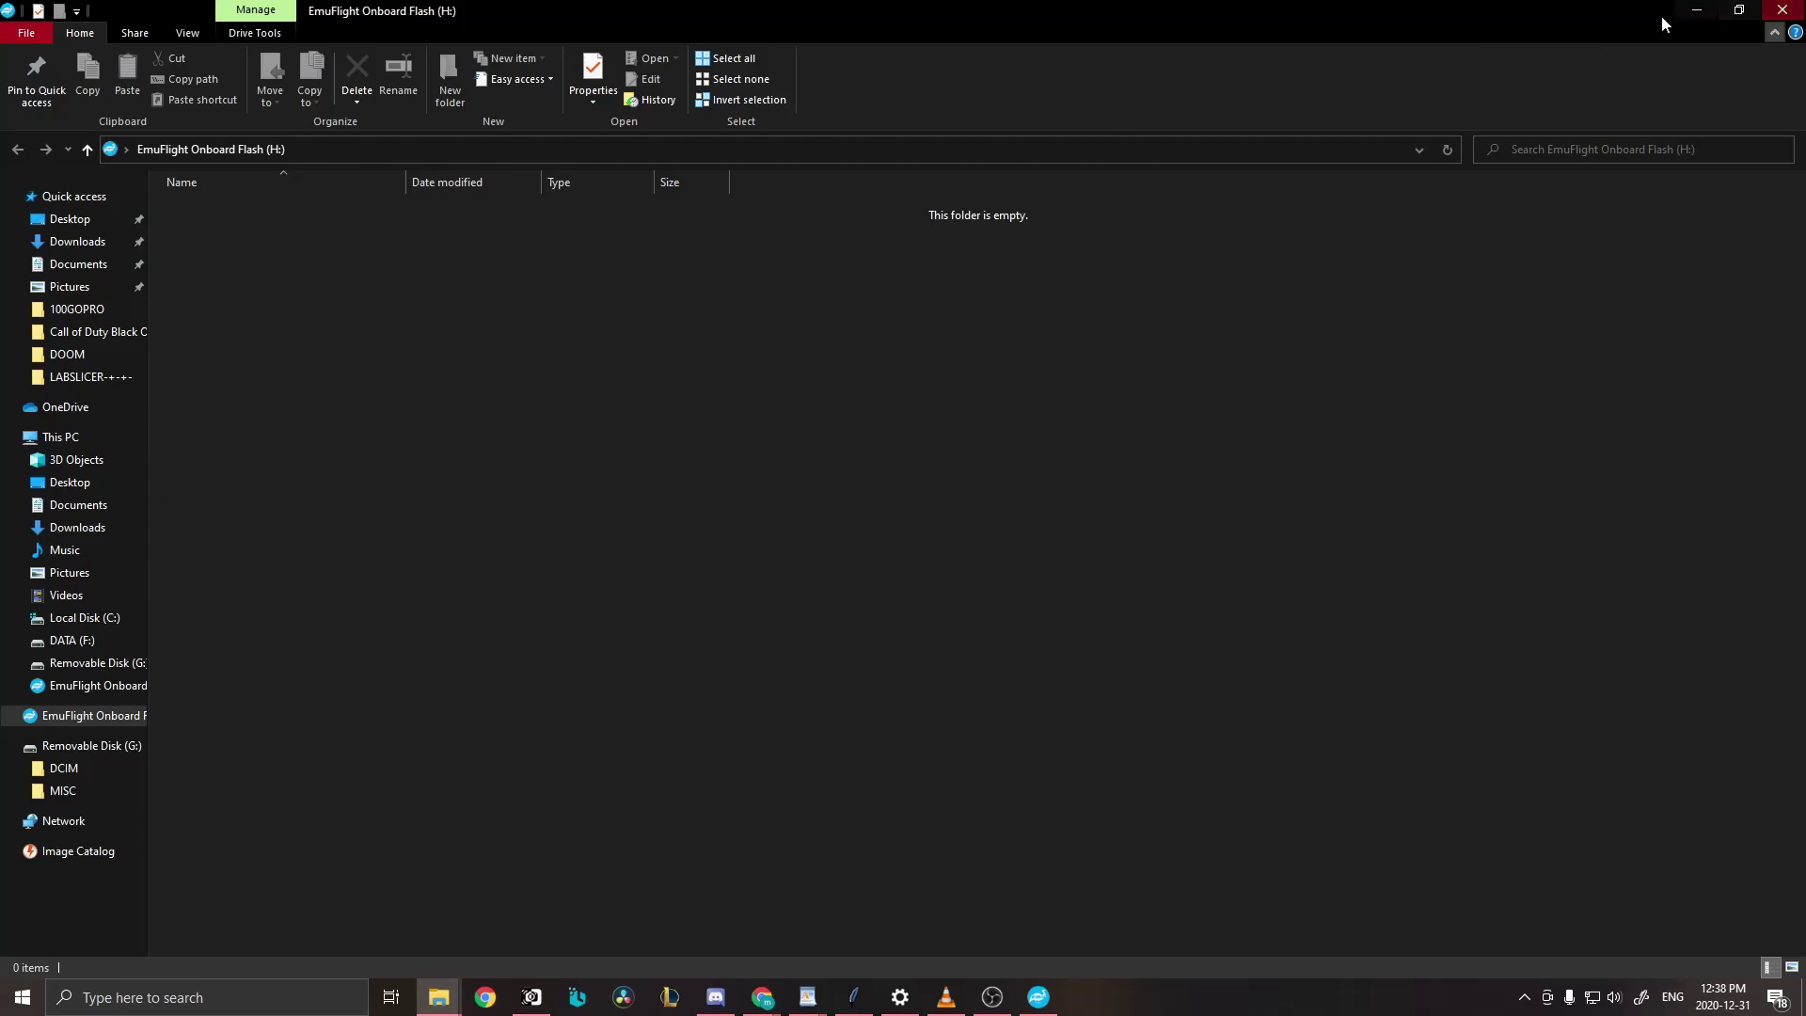
{"action": "left_click", "coordinate": [1694, 12]}
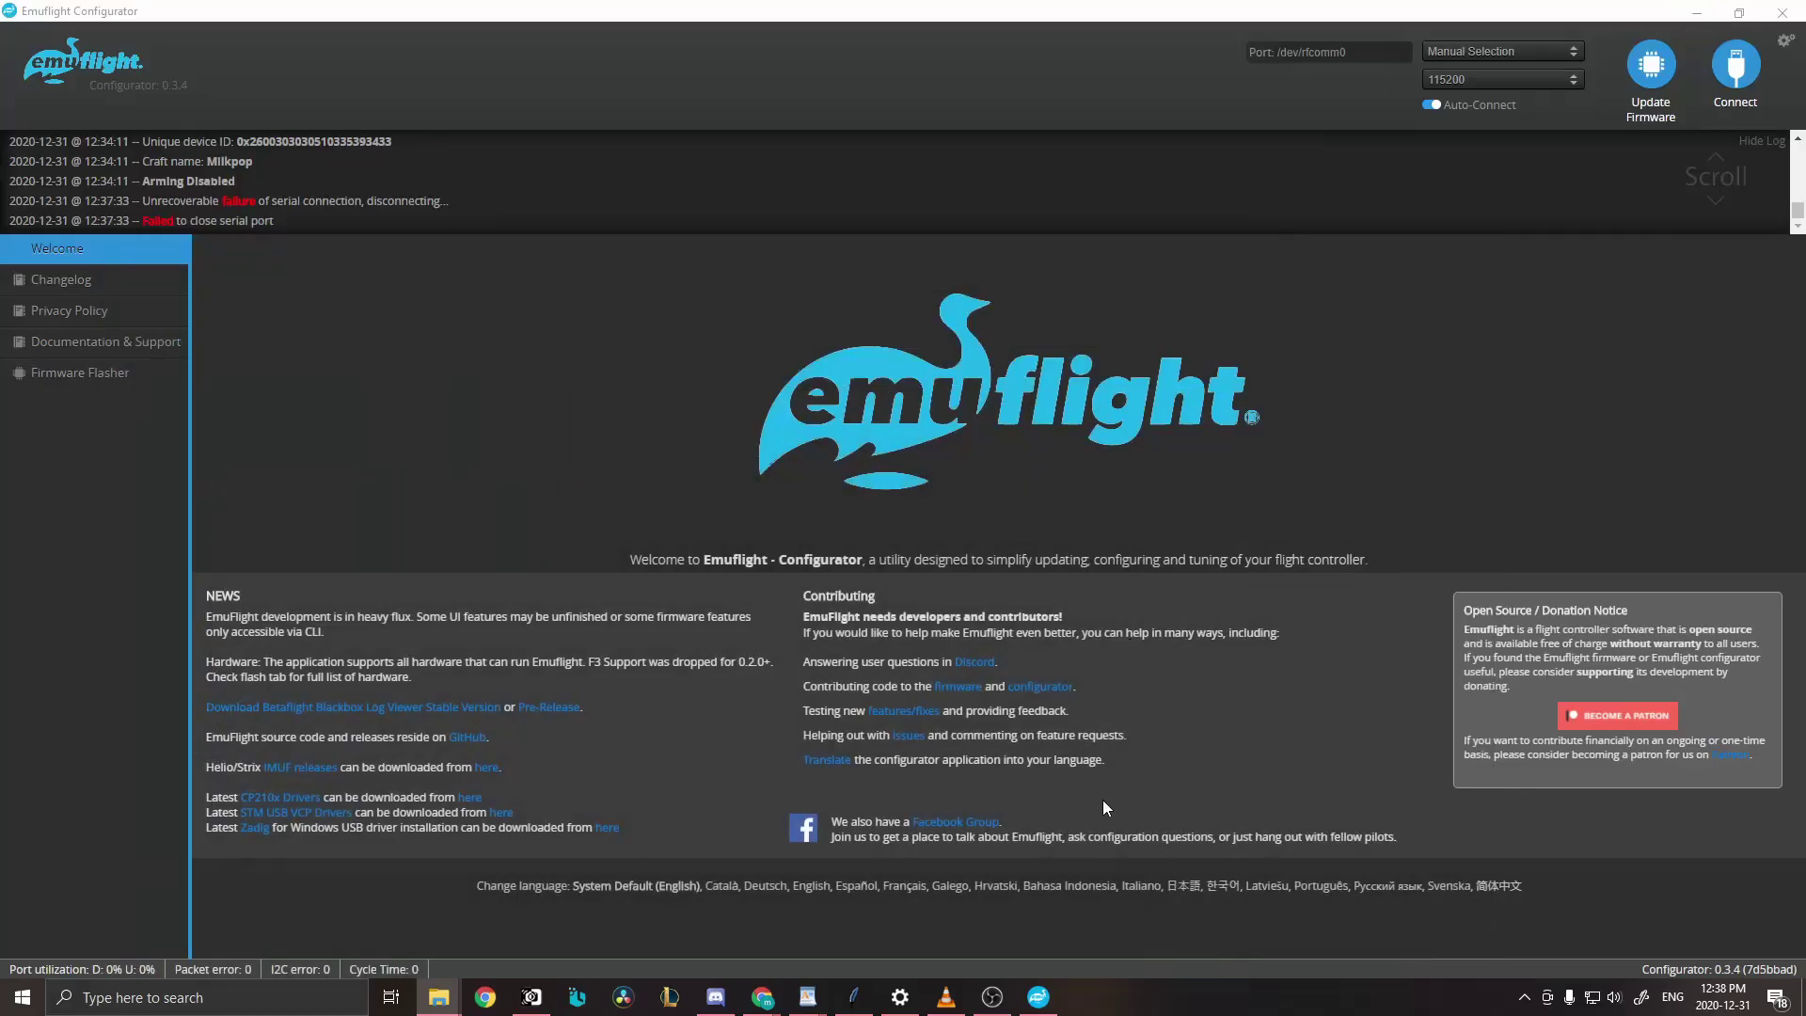
Step: Switch to GPMF Emulation and examine its start time field and available camera profiles
{"action": "left_click", "coordinate": [856, 999]}
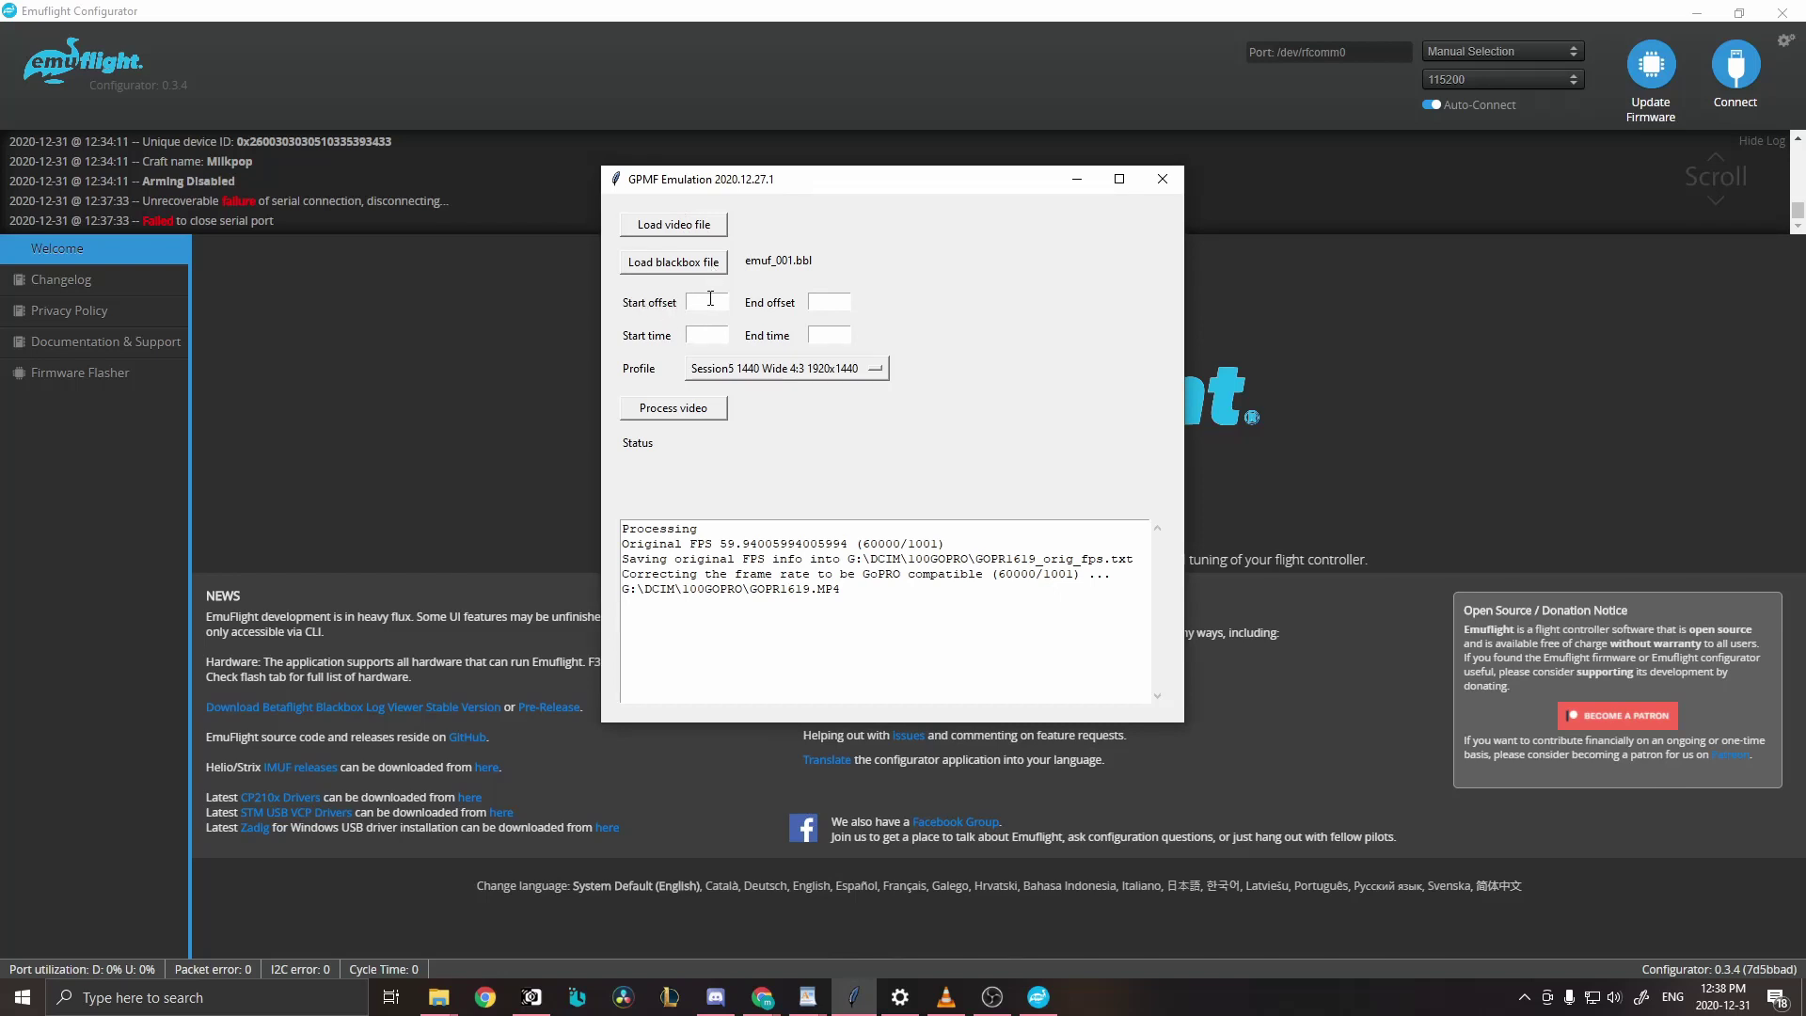
{"action": "left_click", "coordinate": [718, 333]}
{"action": "left_click", "coordinate": [769, 369]}
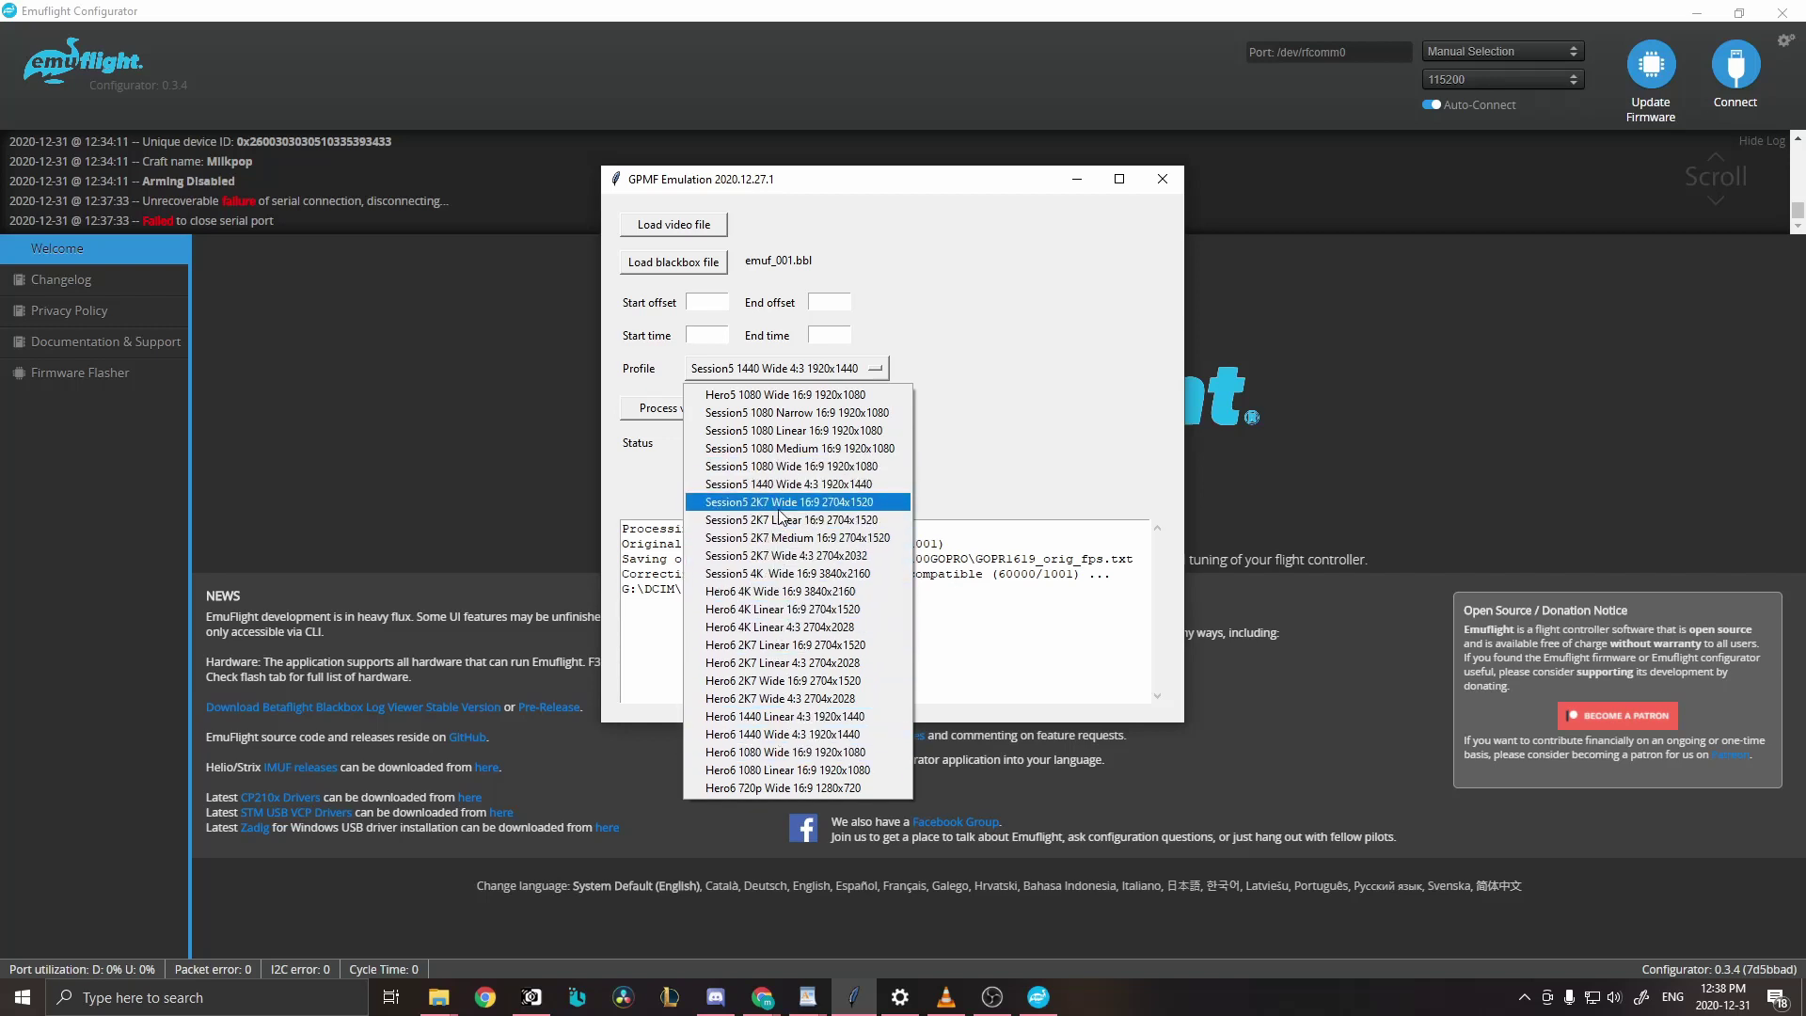
{"action": "left_click", "coordinate": [1031, 407]}
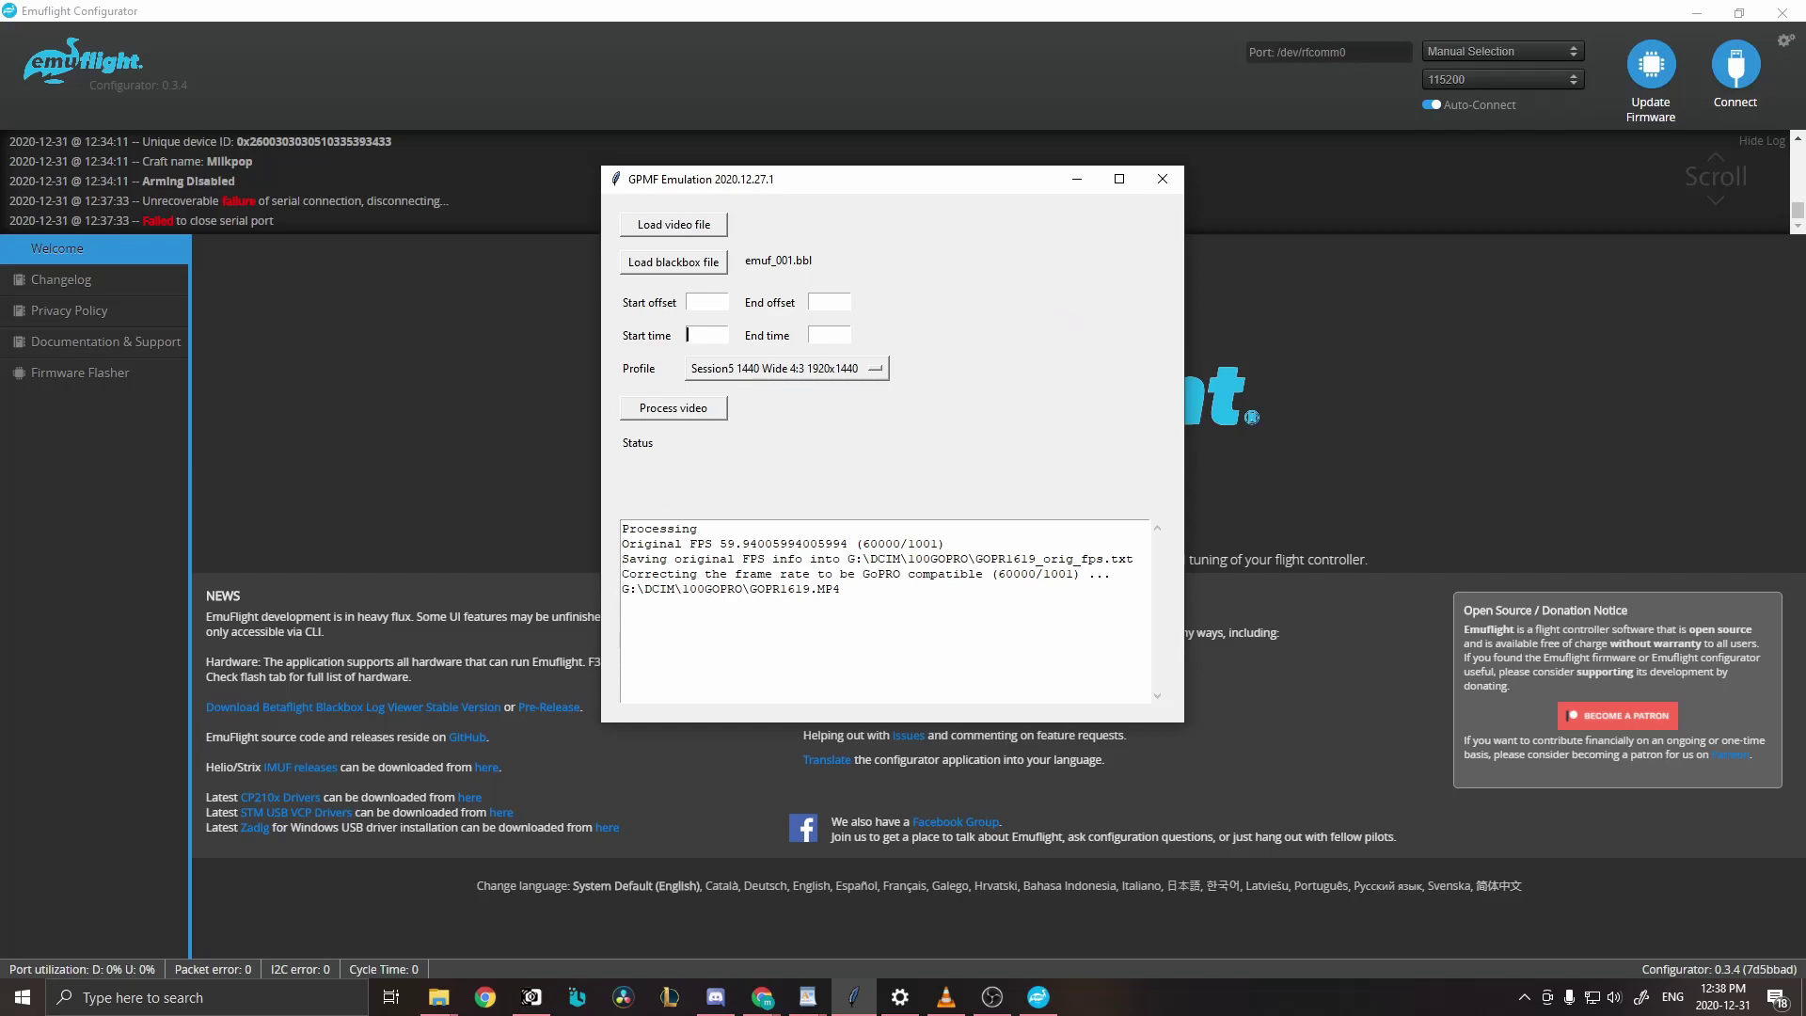
Step: Switch to File Explorer, look through the 100GOPRO folder on Removable Disk (G:) and close it
{"action": "key", "text": "alt+Tab"}
{"action": "left_click_drag", "start_coordinate": [120, 282], "coordinate": [1119, 150]}
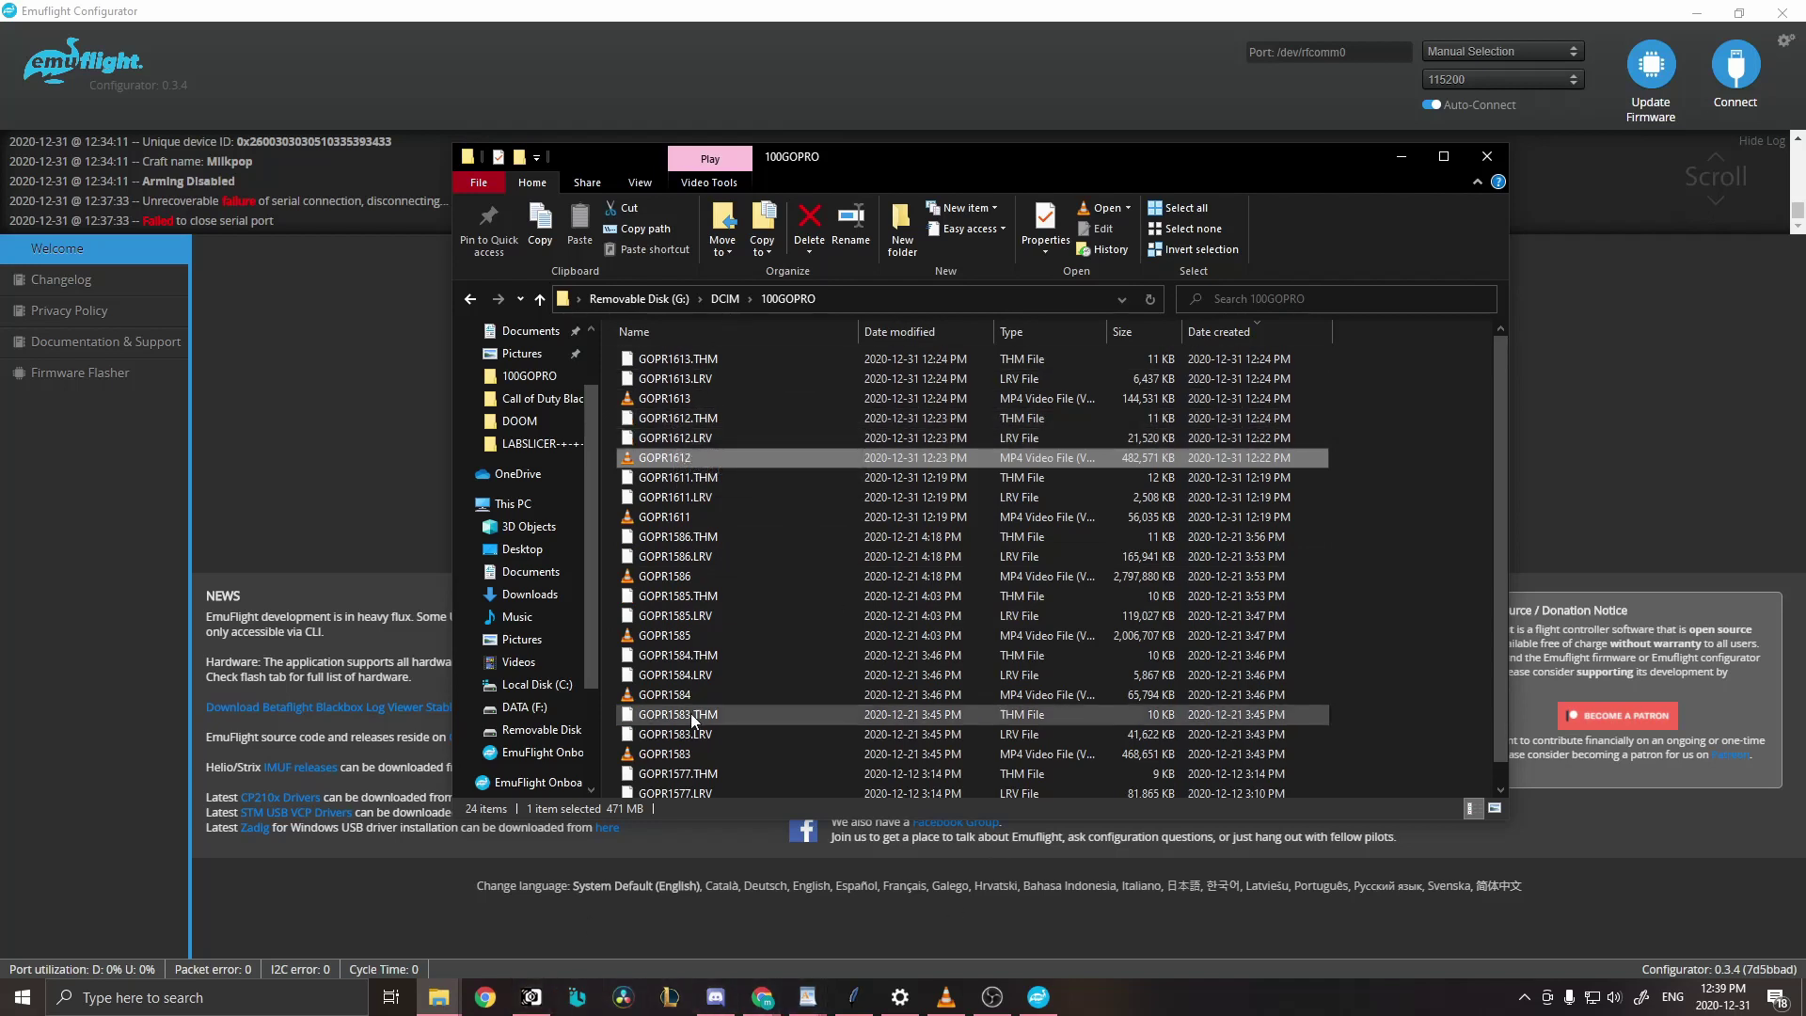
{"action": "scroll", "coordinate": [692, 712], "scroll_direction": "down", "scroll_amount": 1}
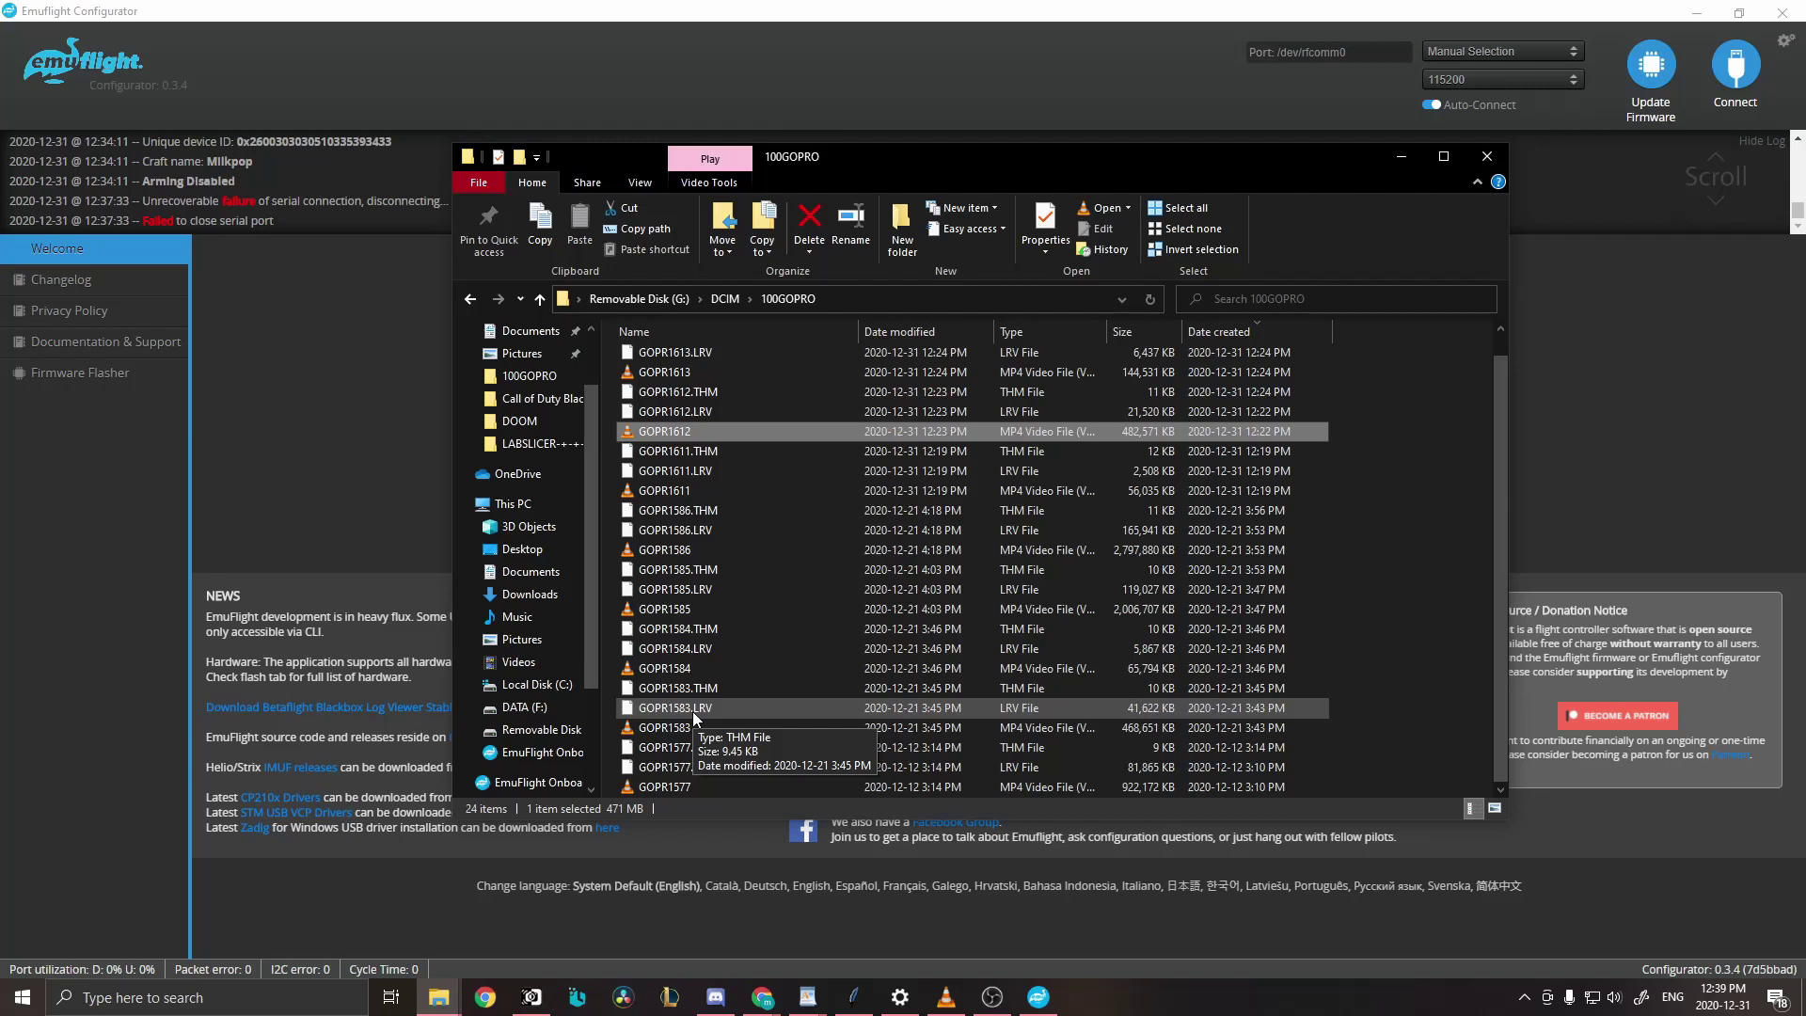
{"action": "key", "text": "alt+F4"}
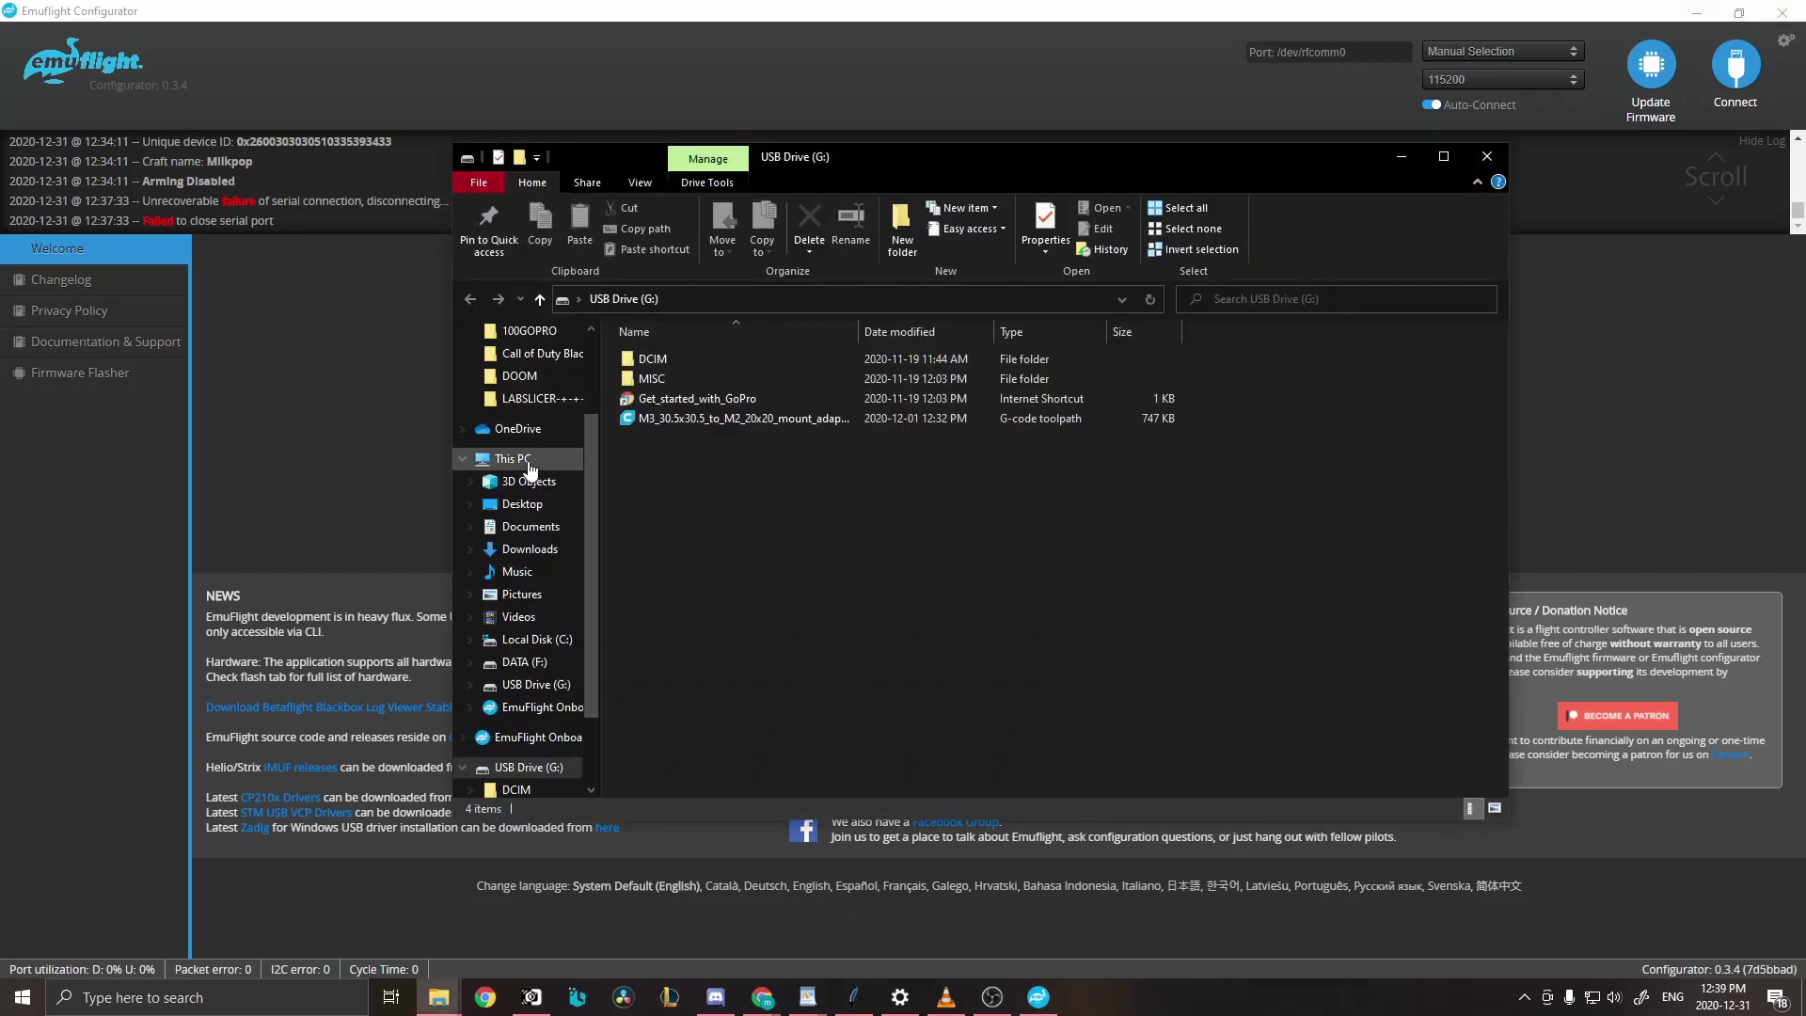
Step: Open the DCIM\100GOPRO folder on USB Drive (G:) and look through its GoPro files
{"action": "double_click", "coordinate": [653, 358]}
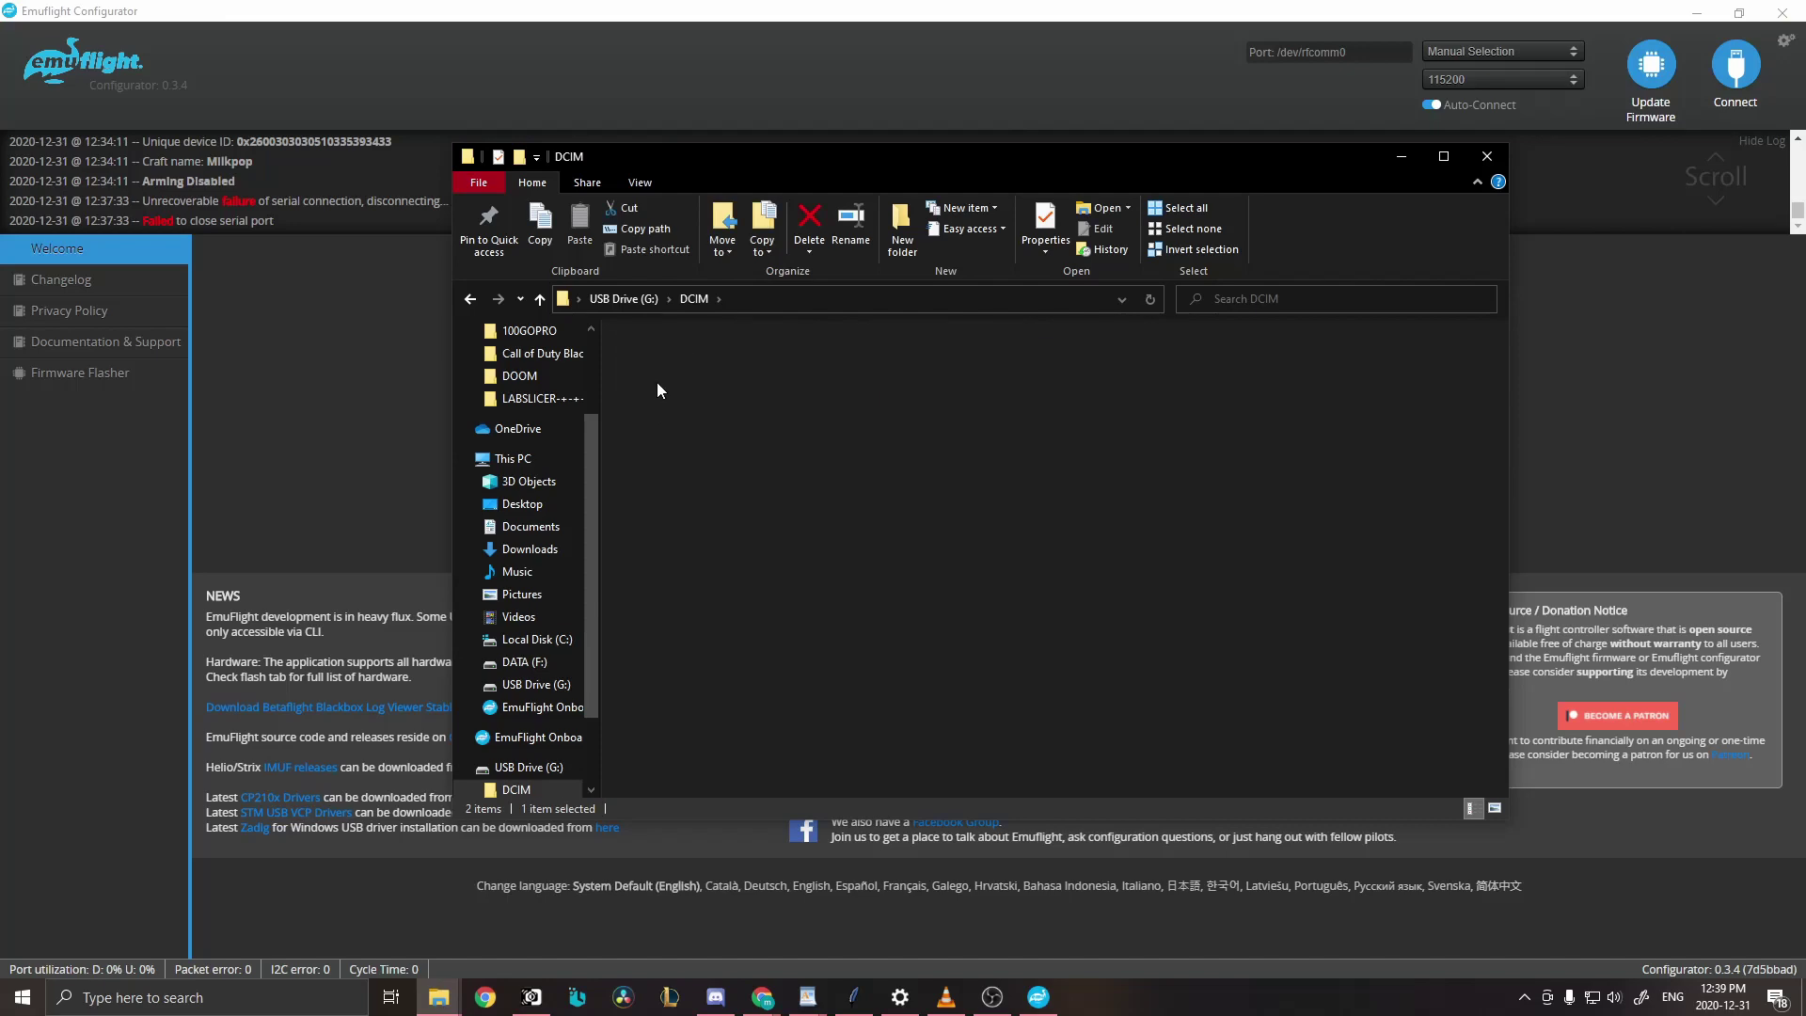
{"action": "double_click", "coordinate": [657, 380]}
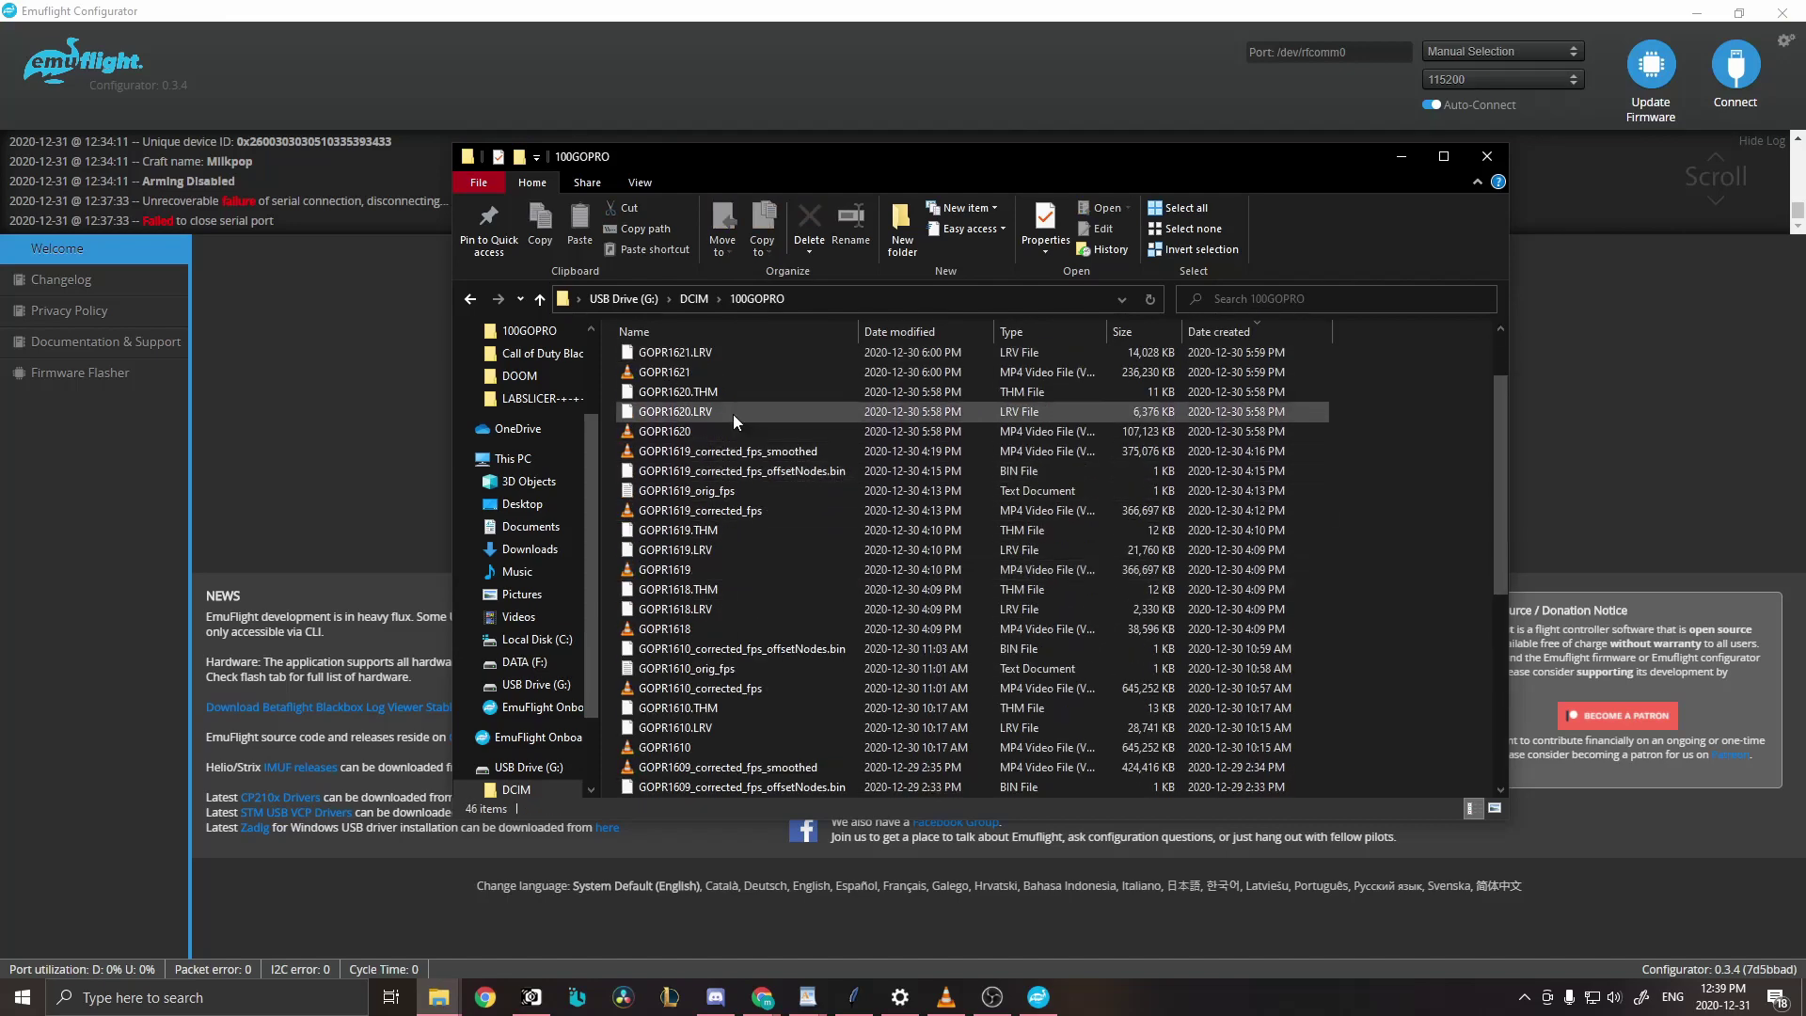
{"action": "scroll", "coordinate": [732, 414], "scroll_direction": "down", "scroll_amount": 2}
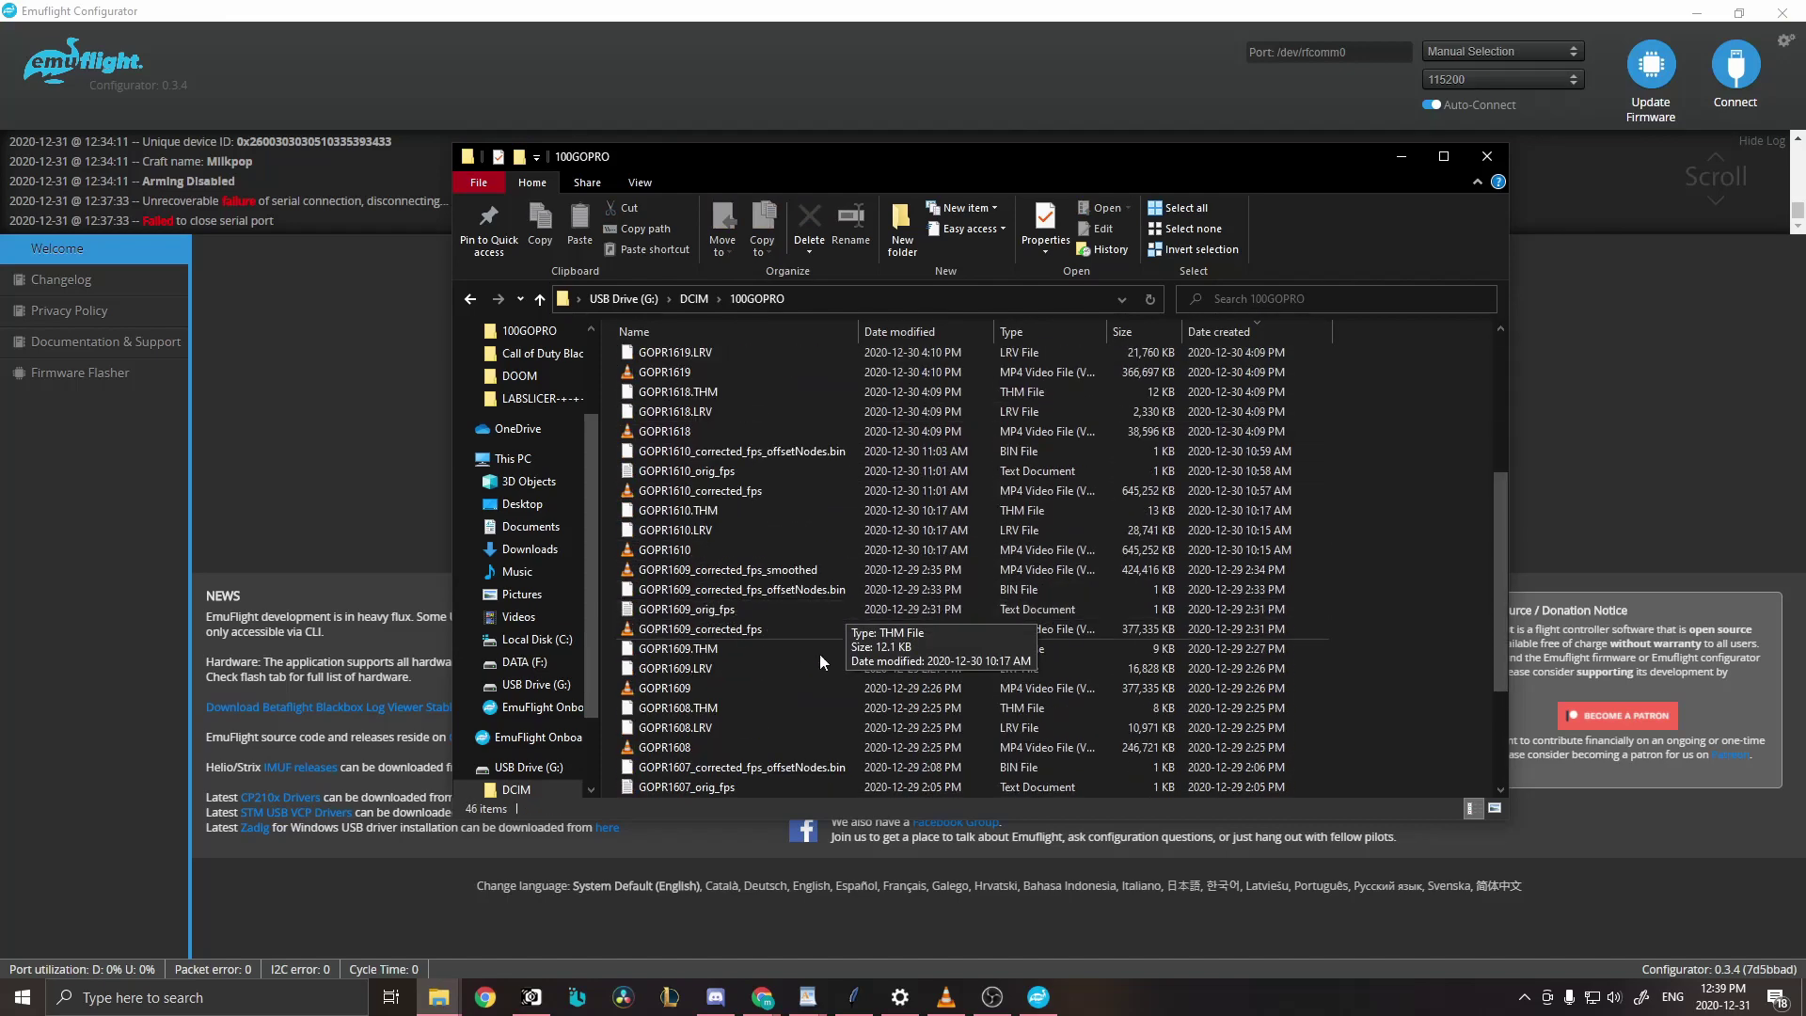
{"action": "scroll", "coordinate": [752, 606], "scroll_direction": "down", "scroll_amount": 3}
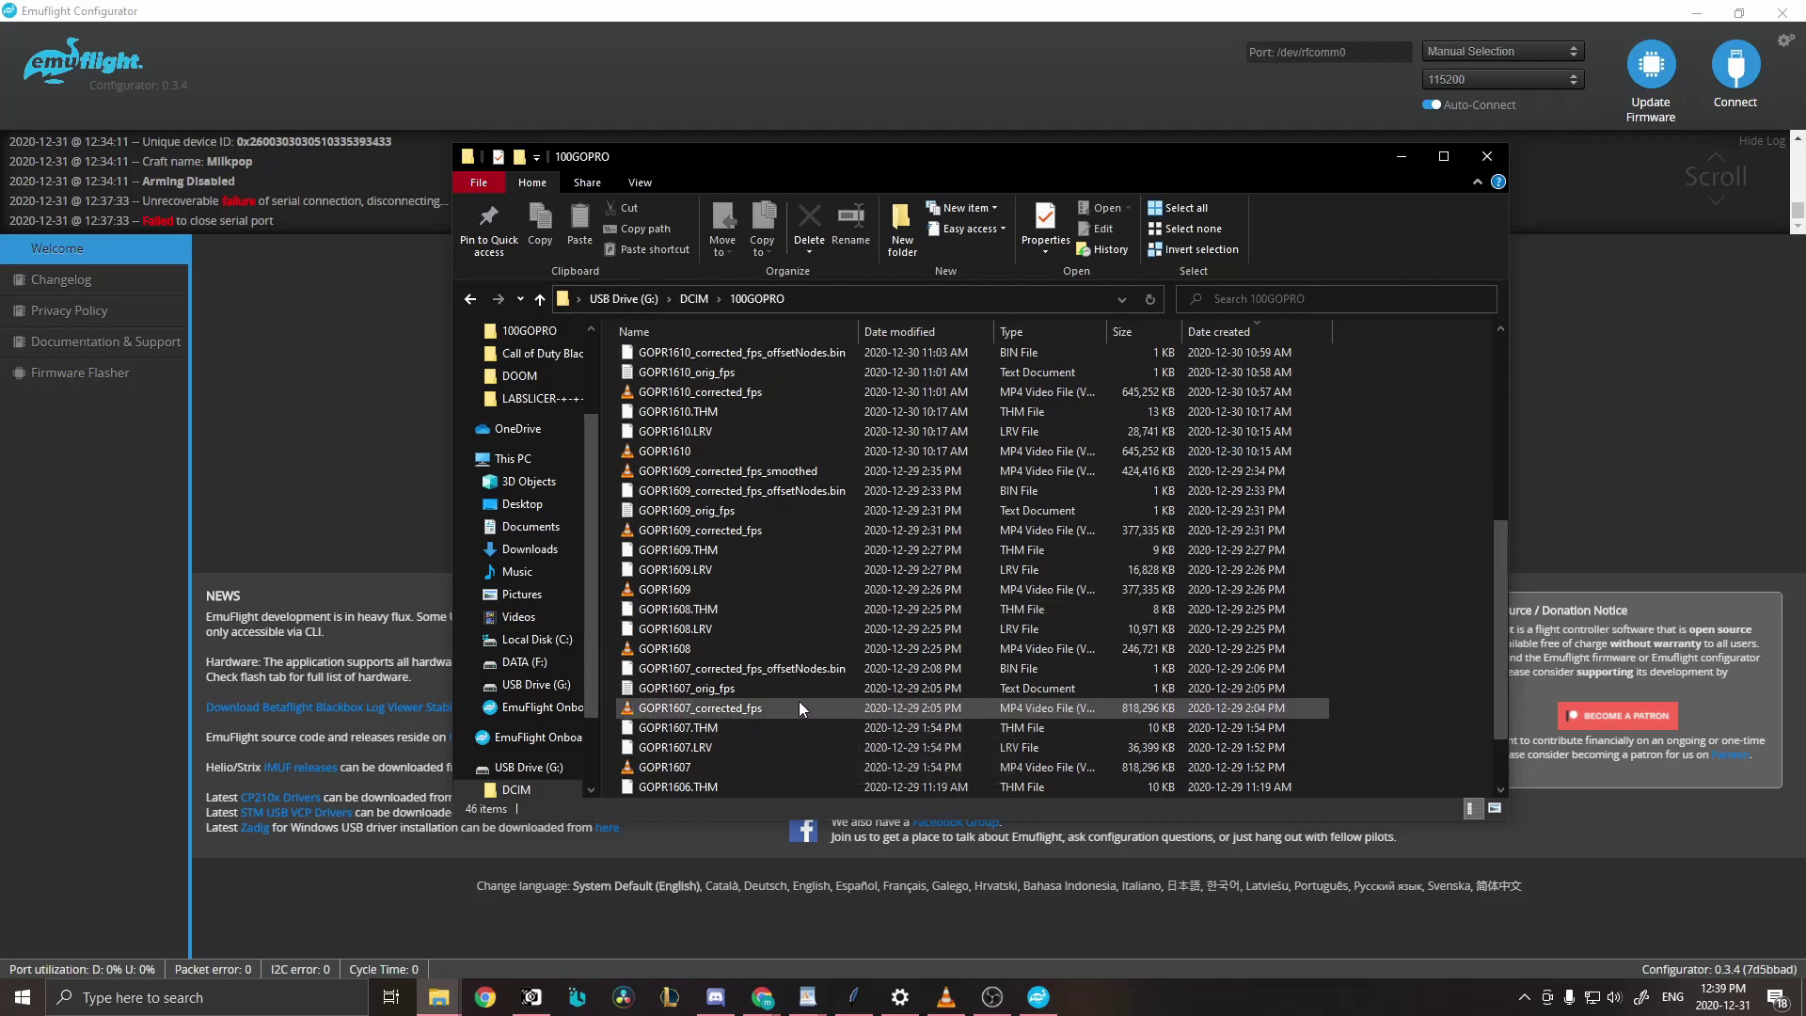